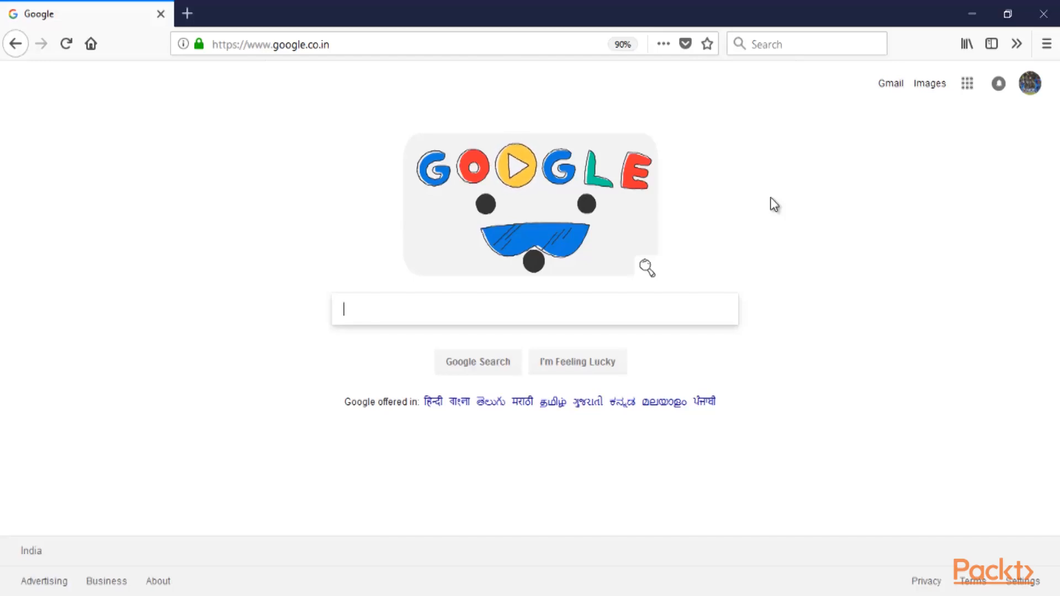
Search Google for 'download filezilla server'
{"action": "type", "text": "download"}
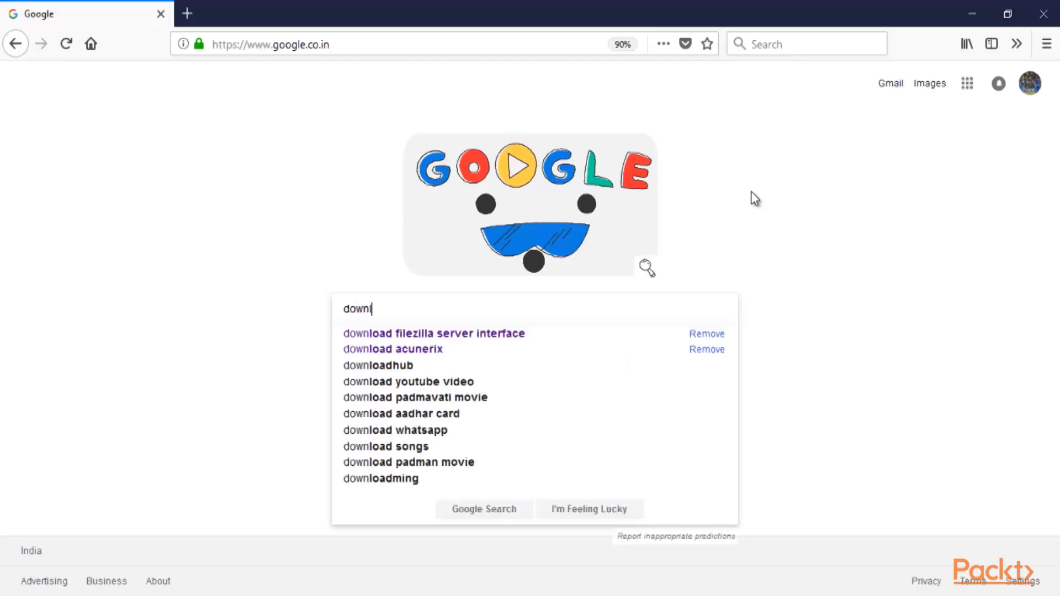
{"action": "key", "text": "Down"}
{"action": "key", "text": "BackSpace"}
{"action": "key", "text": "BackSpace"}
{"action": "key", "text": "BackSpace"}
{"action": "key", "text": "BackSpace"}
{"action": "key", "text": "BackSpace"}
{"action": "key", "text": "BackSpace"}
{"action": "key", "text": "BackSpace"}
{"action": "key", "text": "BackSpace"}
{"action": "key", "text": "BackSpace"}
{"action": "key", "text": "BackSpace"}
{"action": "key", "text": "BackSpace"}
{"action": "key", "text": "BackSpace"}
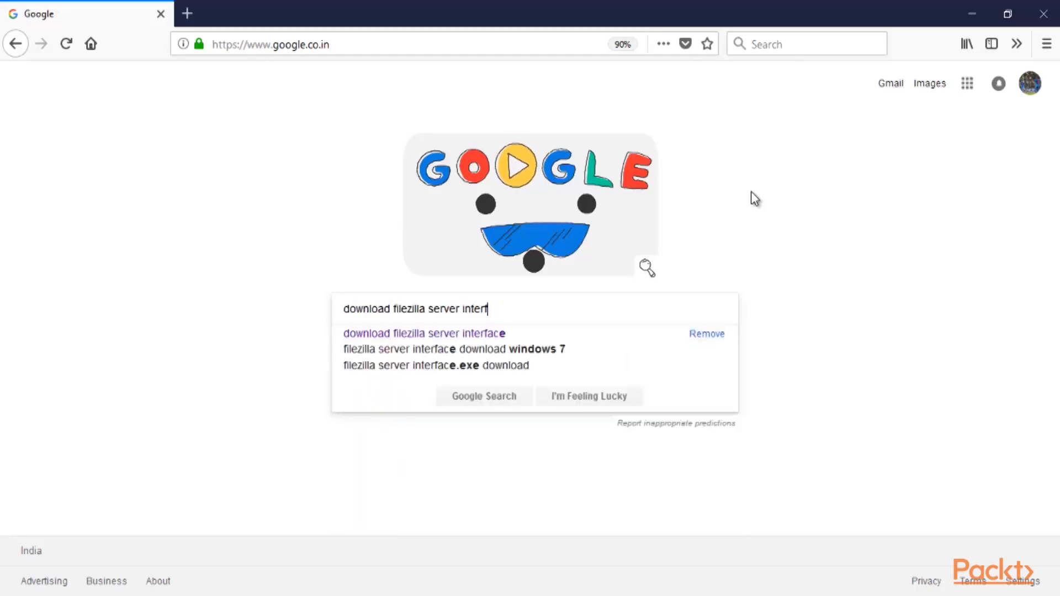
{"action": "key", "text": "BackSpace"}
{"action": "type", "text": "ver"}
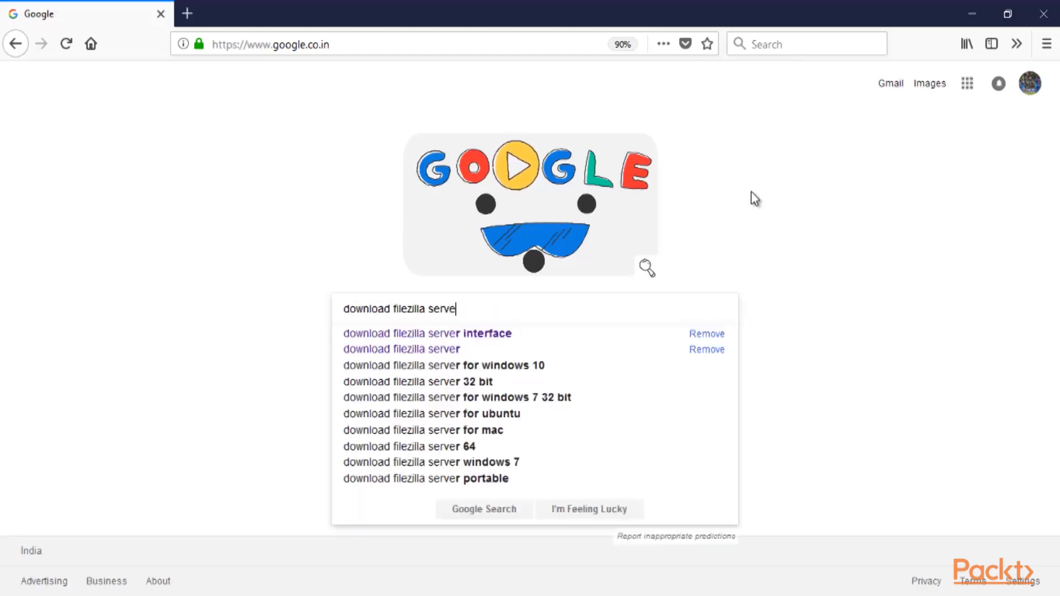
{"action": "key", "text": "Return"}
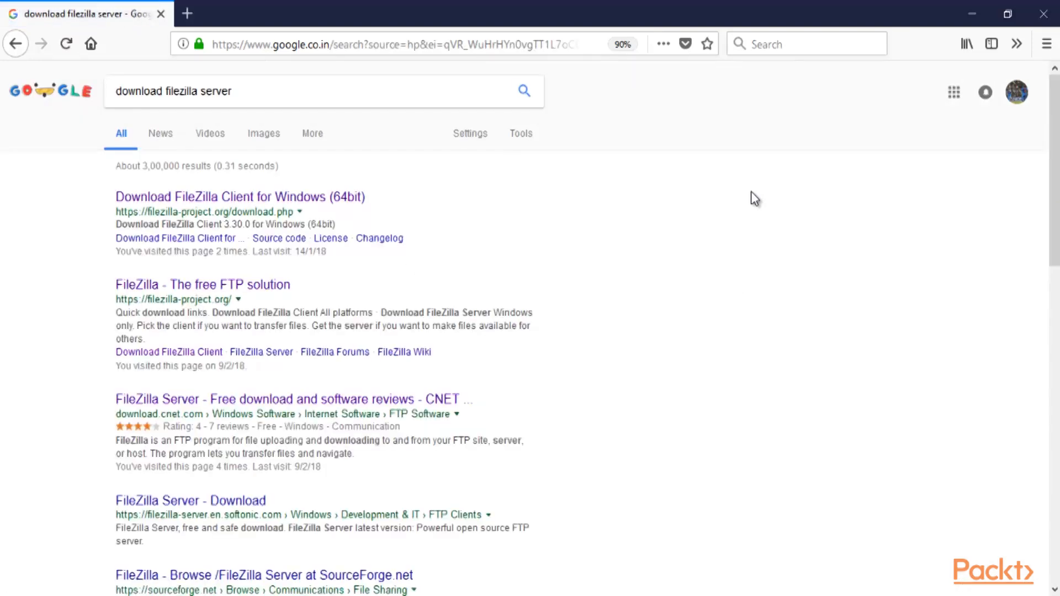
Zoom the results to 110% and open the 'FileZilla - The free FTP solution' result
{"action": "key", "text": "ctrl+plus"}
{"action": "key", "text": "ctrl+plus"}
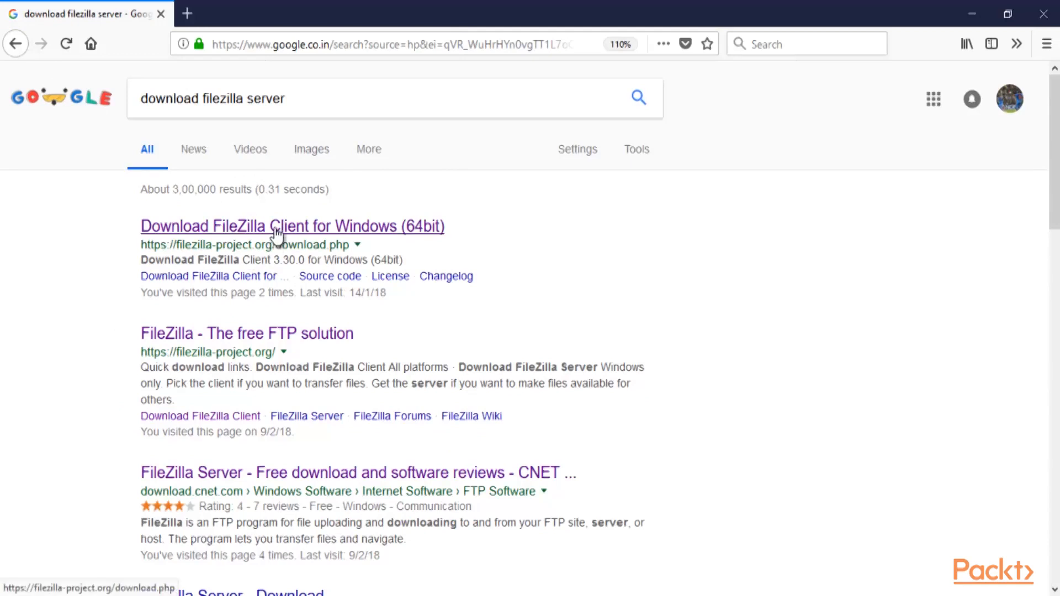
{"action": "scroll", "coordinate": [276, 238], "scroll_direction": "down", "scroll_amount": 2}
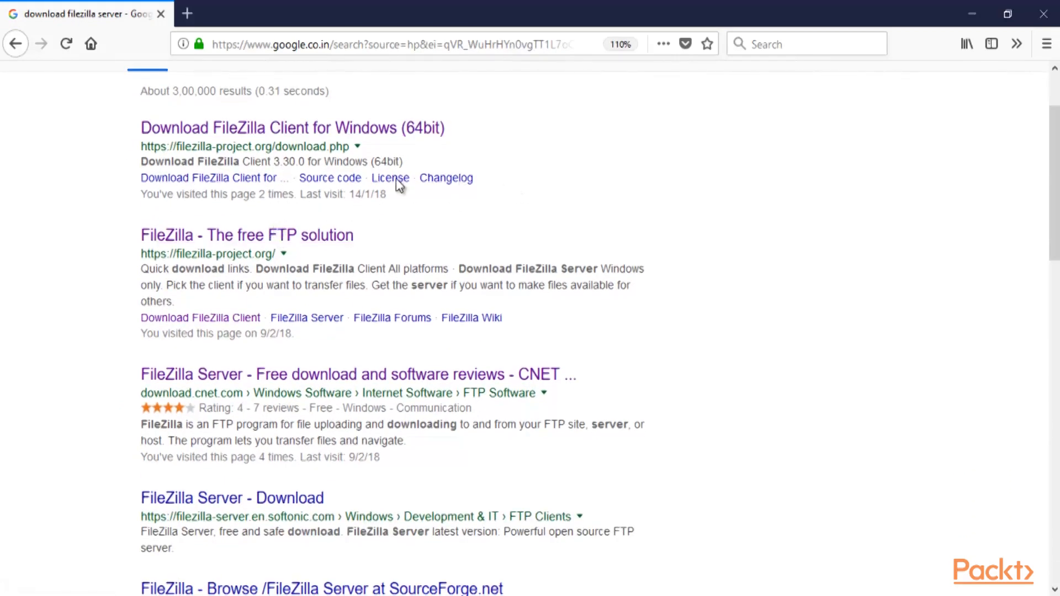
{"action": "left_click", "coordinate": [243, 237]}
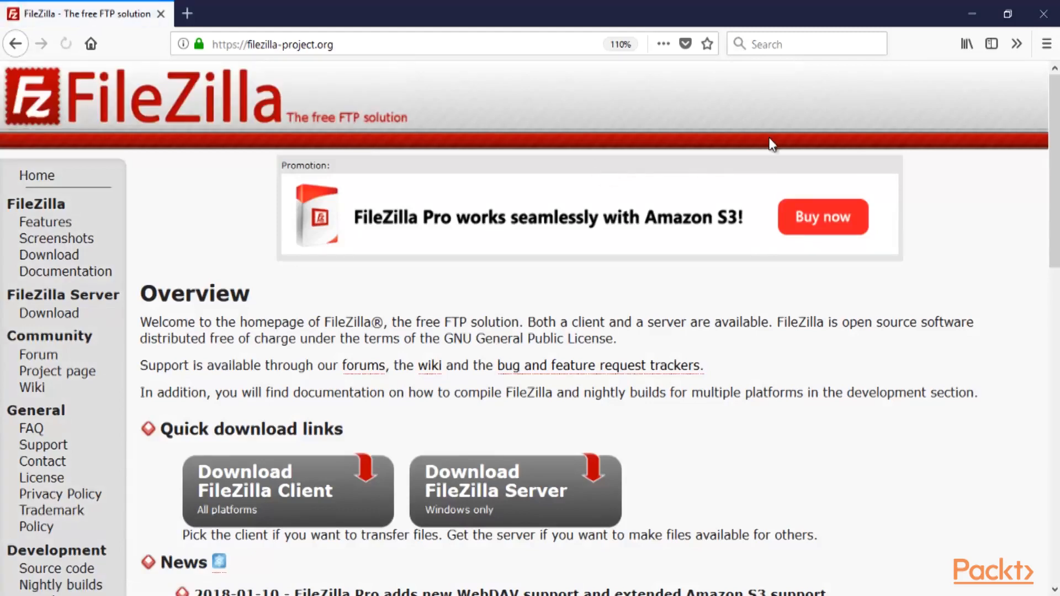
Go to the FileZilla Server Windows page and request the 0.9.60.2 installer download
{"action": "scroll", "coordinate": [743, 170], "scroll_direction": "down", "scroll_amount": 4}
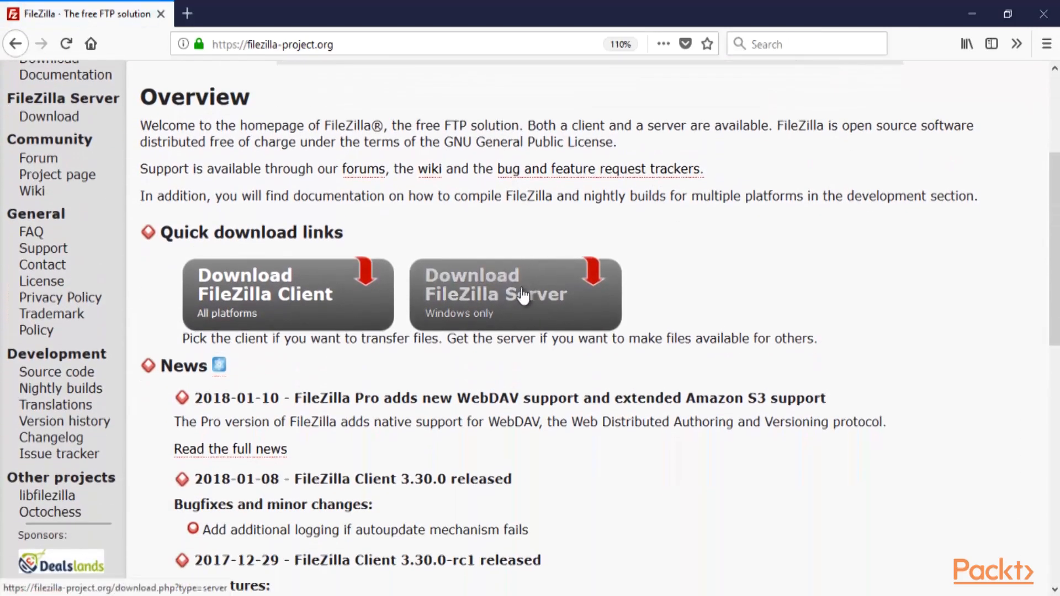
{"action": "left_click", "coordinate": [509, 307]}
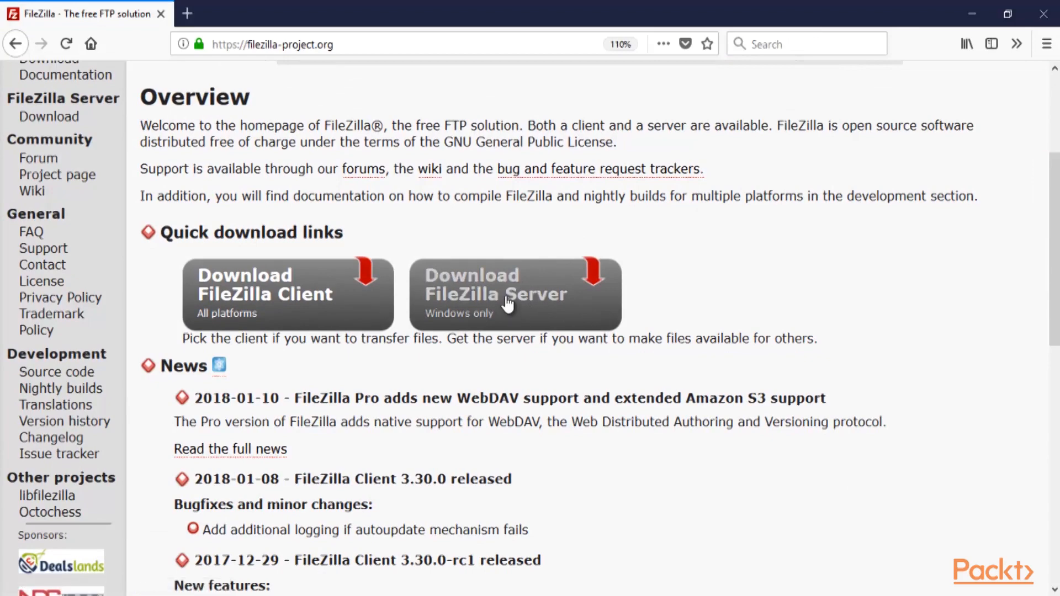
{"action": "left_click", "coordinate": [508, 304]}
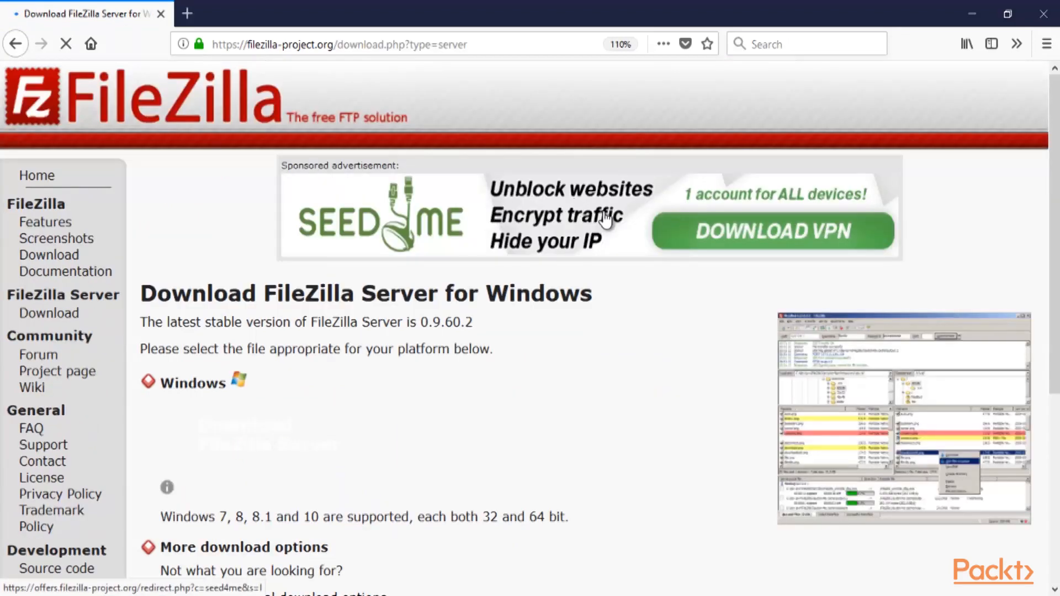
{"action": "scroll", "coordinate": [606, 219], "scroll_direction": "down", "scroll_amount": 3}
{"action": "scroll", "coordinate": [604, 214], "scroll_direction": "down", "scroll_amount": 2}
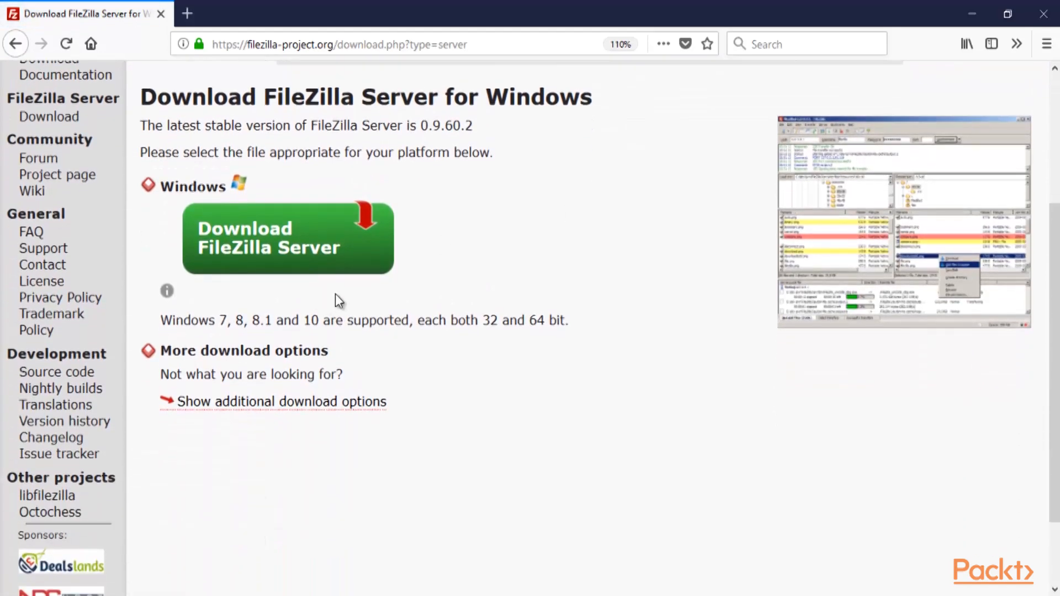
{"action": "left_click", "coordinate": [288, 255]}
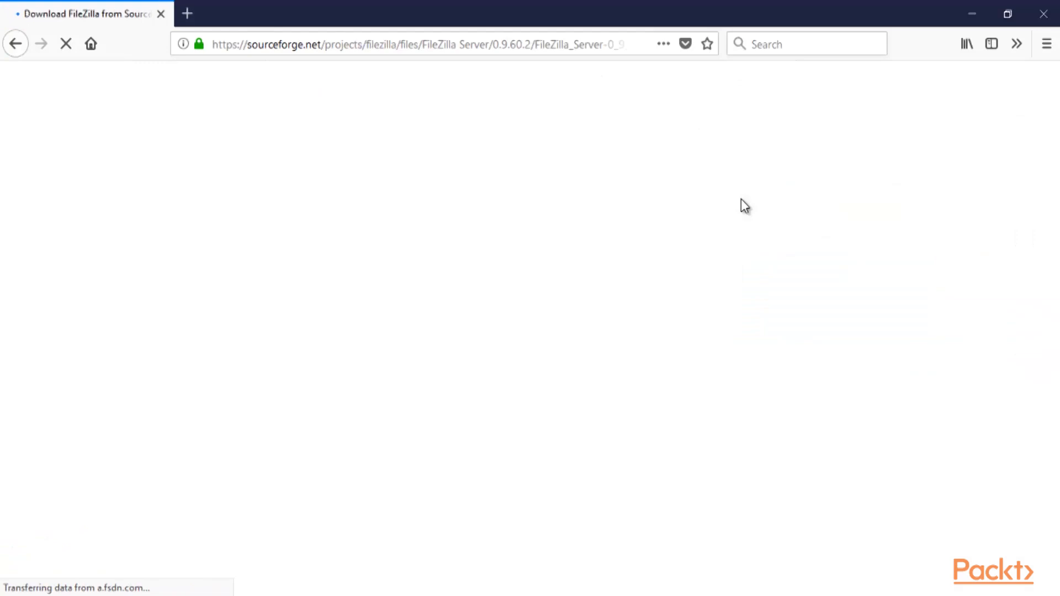
Save FileZilla_Server-0_9_60_2(4).exe (2.1 MB) and run it from the downloads list
{"action": "scroll", "coordinate": [568, 171], "scroll_direction": "down", "scroll_amount": 2}
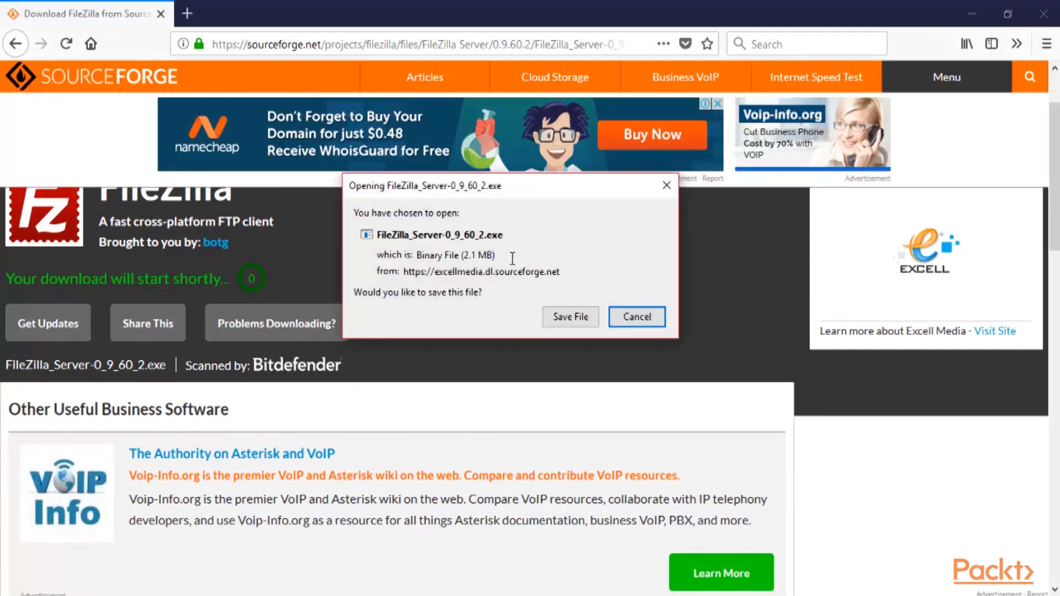
{"action": "left_click_drag", "start_coordinate": [513, 258], "coordinate": [408, 249]}
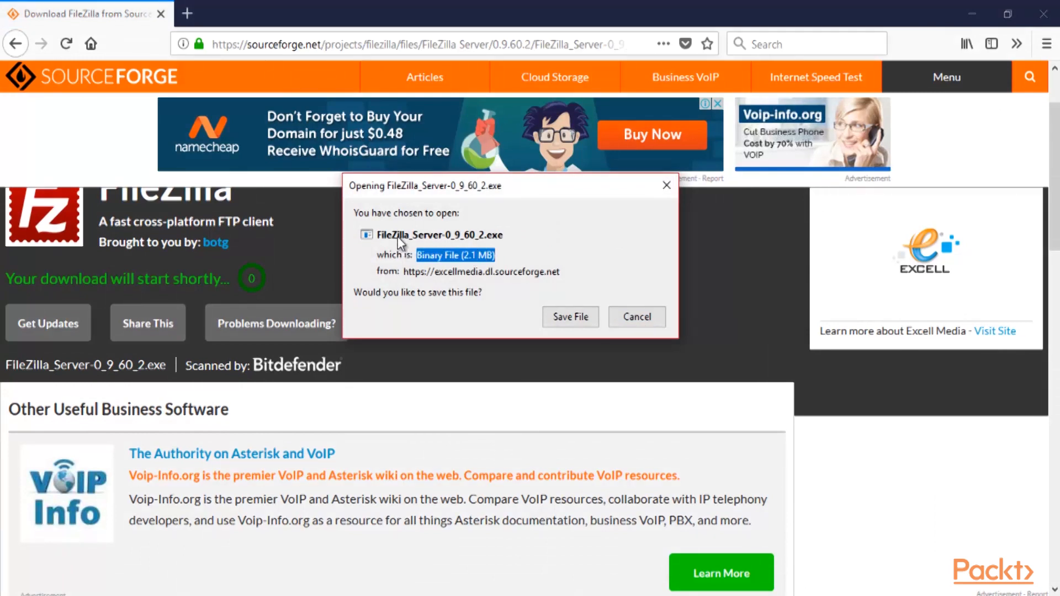
{"action": "left_click", "coordinate": [569, 317]}
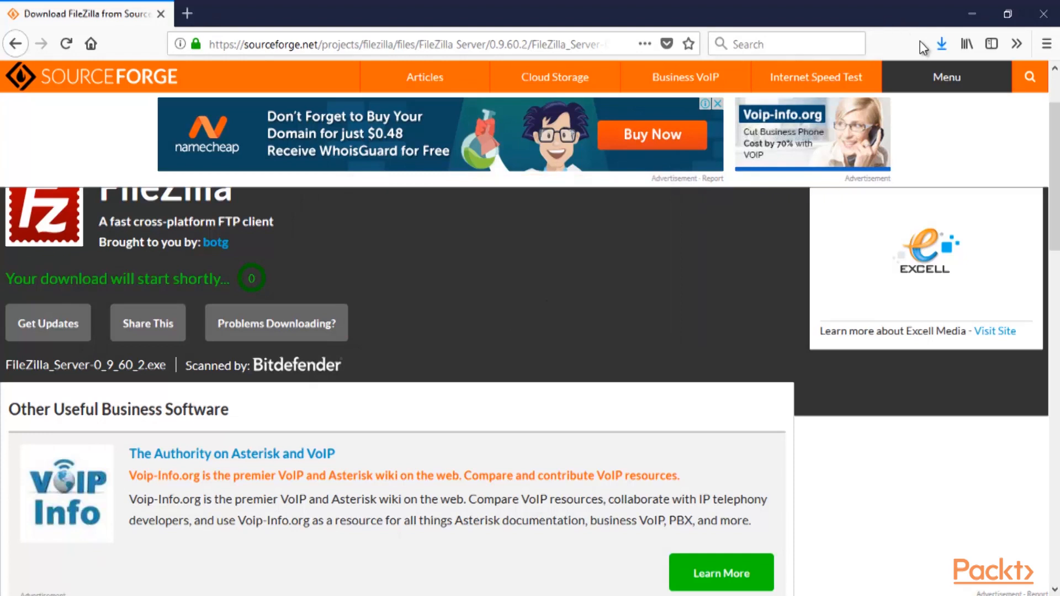
{"action": "left_click", "coordinate": [940, 45]}
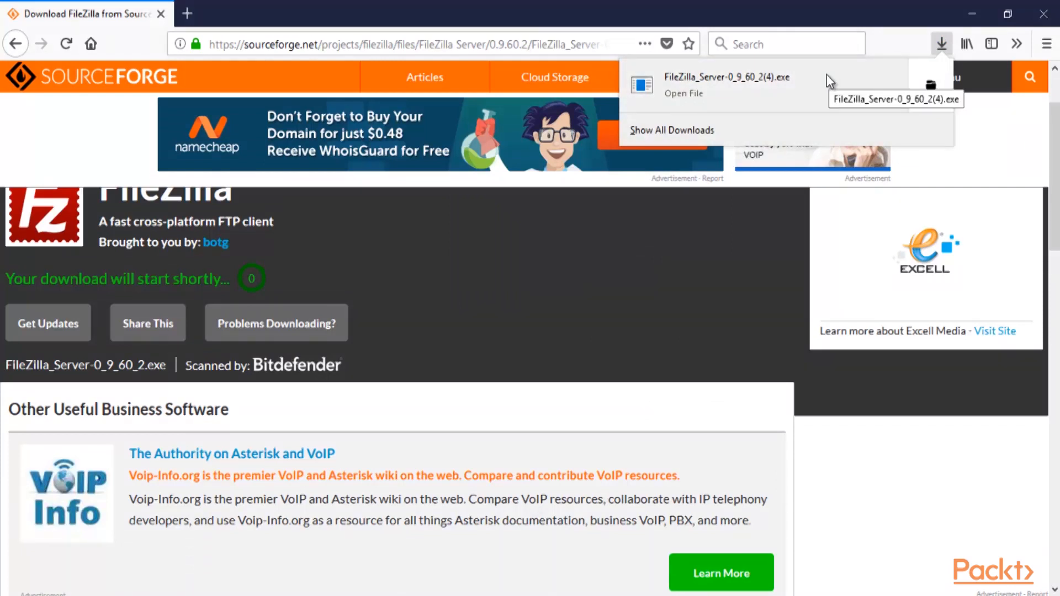
{"action": "left_click", "coordinate": [785, 95]}
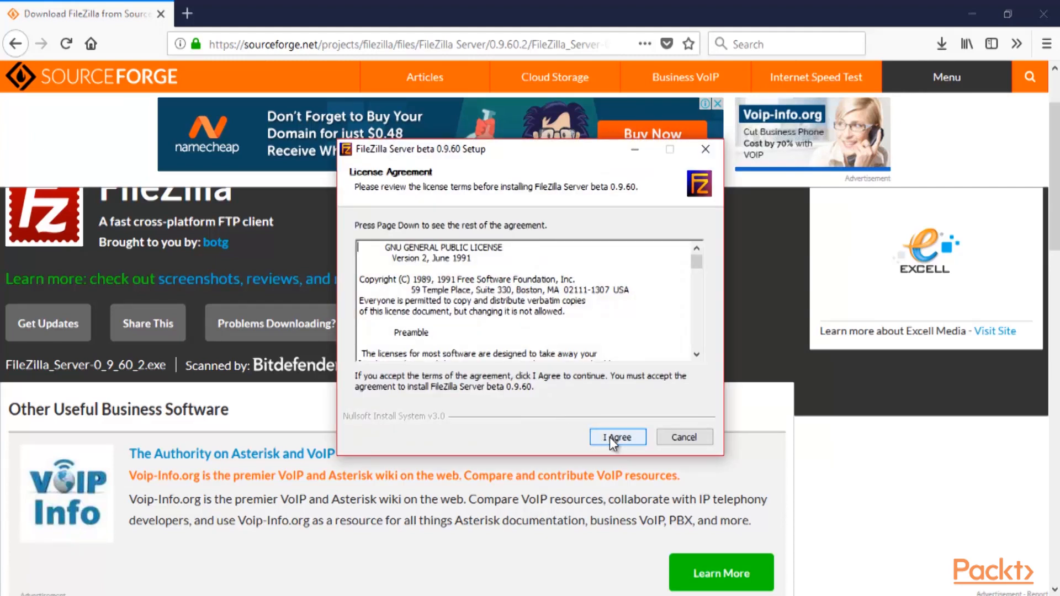
Accept the license and default components, keeping C:\Program Files (x86)\FileZilla Server as install folder
{"action": "left_click", "coordinate": [610, 438]}
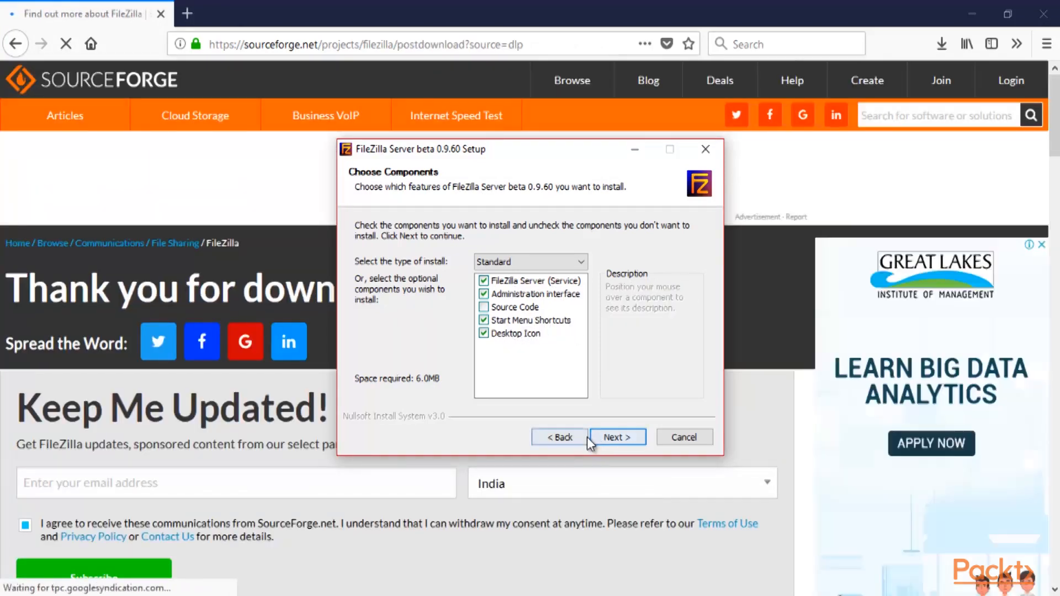
{"action": "left_click", "coordinate": [613, 439]}
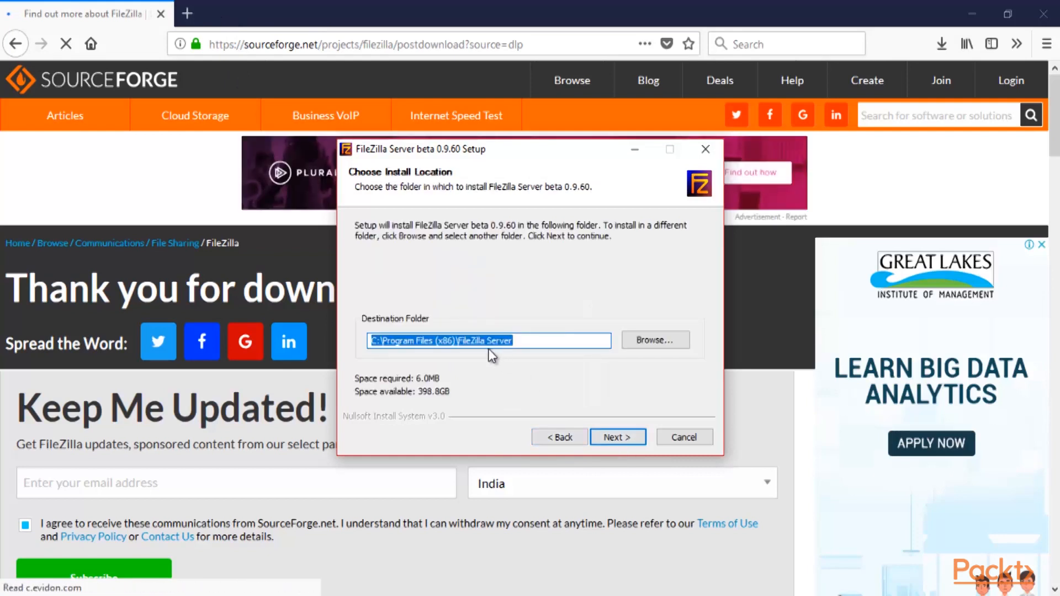
{"action": "left_click", "coordinate": [550, 345]}
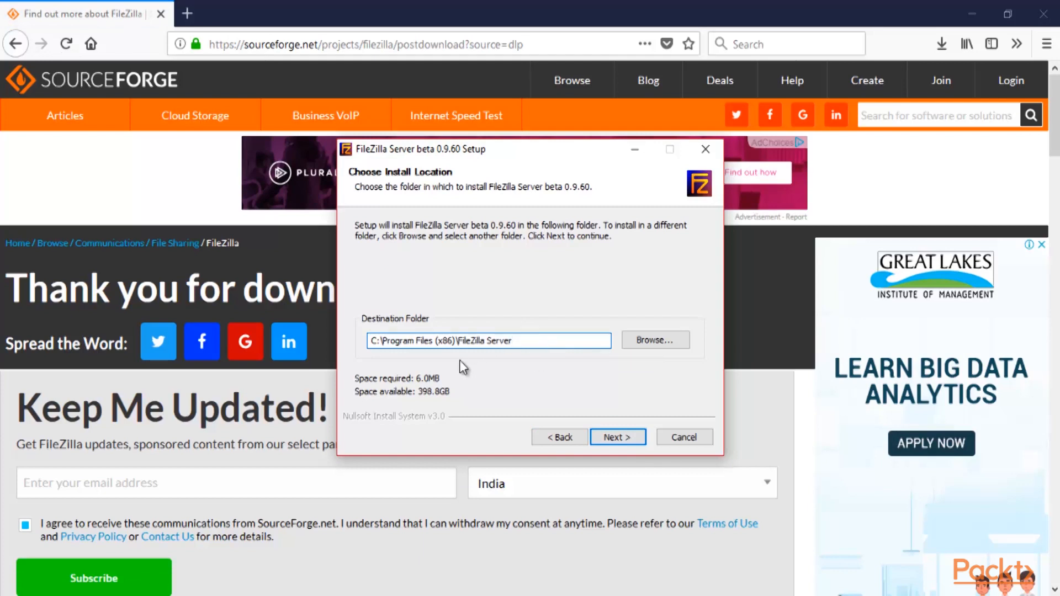
{"action": "left_click_drag", "start_coordinate": [527, 341], "coordinate": [355, 339]}
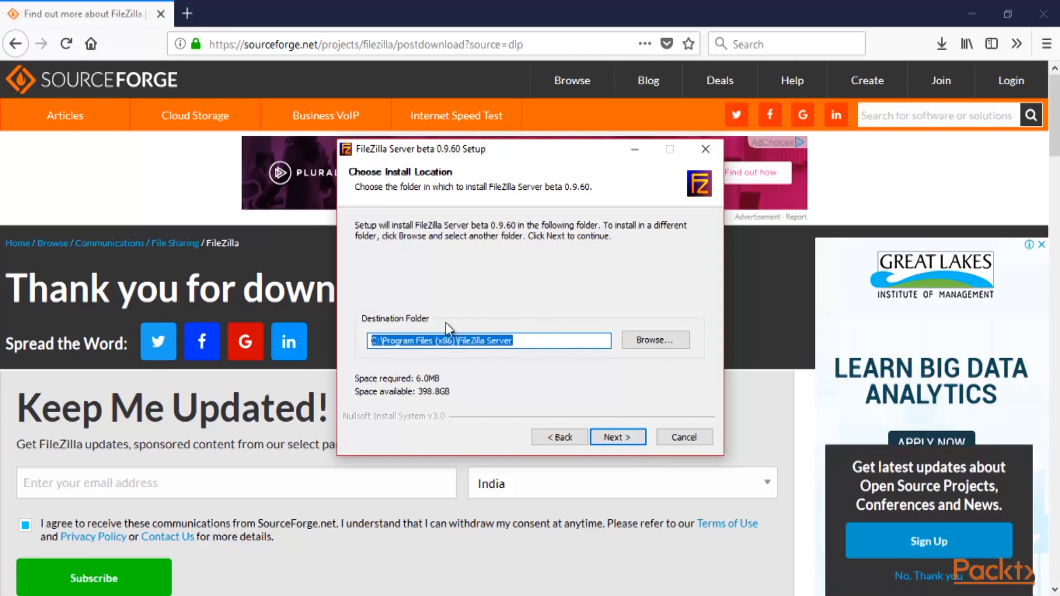
{"action": "left_click", "coordinate": [400, 340]}
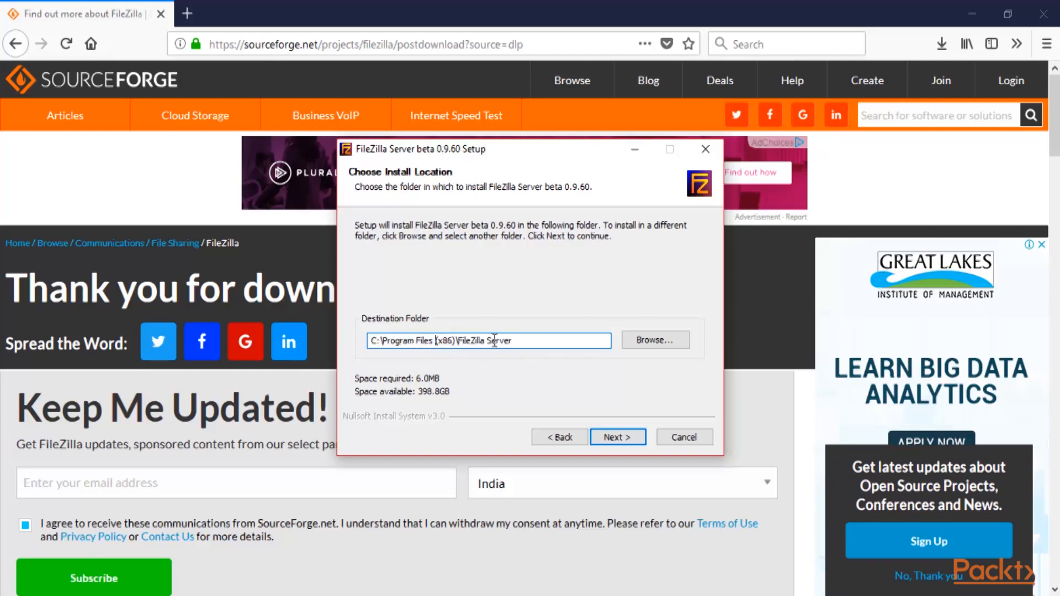
{"action": "left_click", "coordinate": [619, 438]}
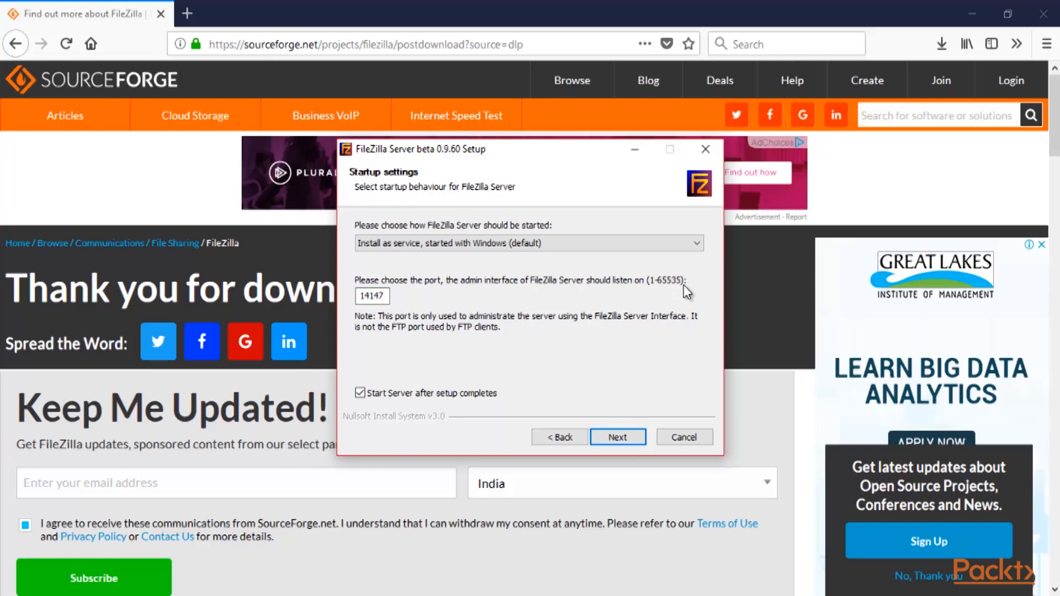
Keep admin port 14147 and start the server as a Windows service
{"action": "left_click_drag", "start_coordinate": [388, 296], "coordinate": [357, 298]}
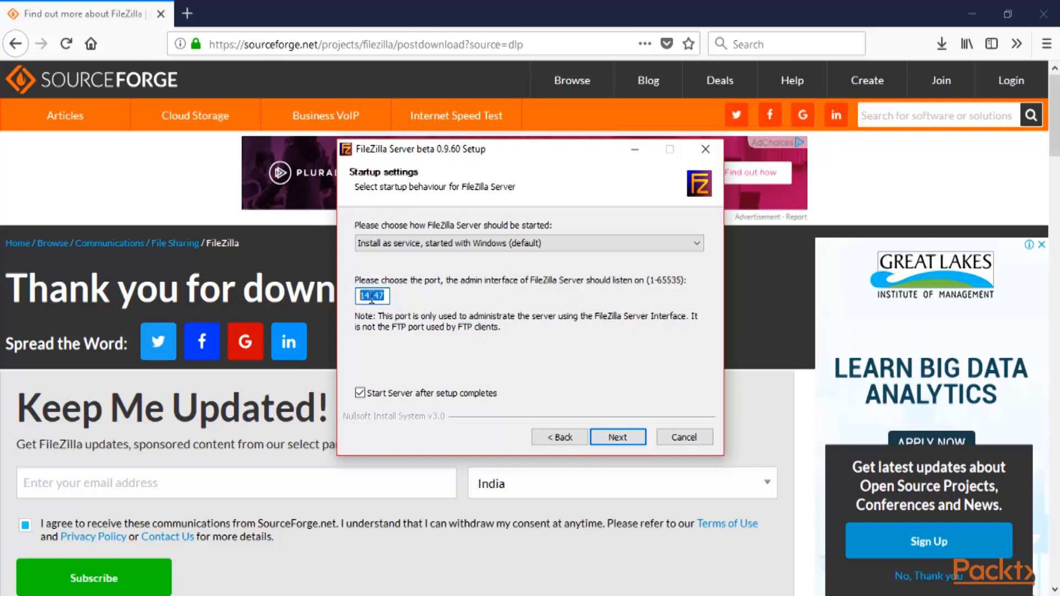
{"action": "left_click", "coordinate": [380, 299]}
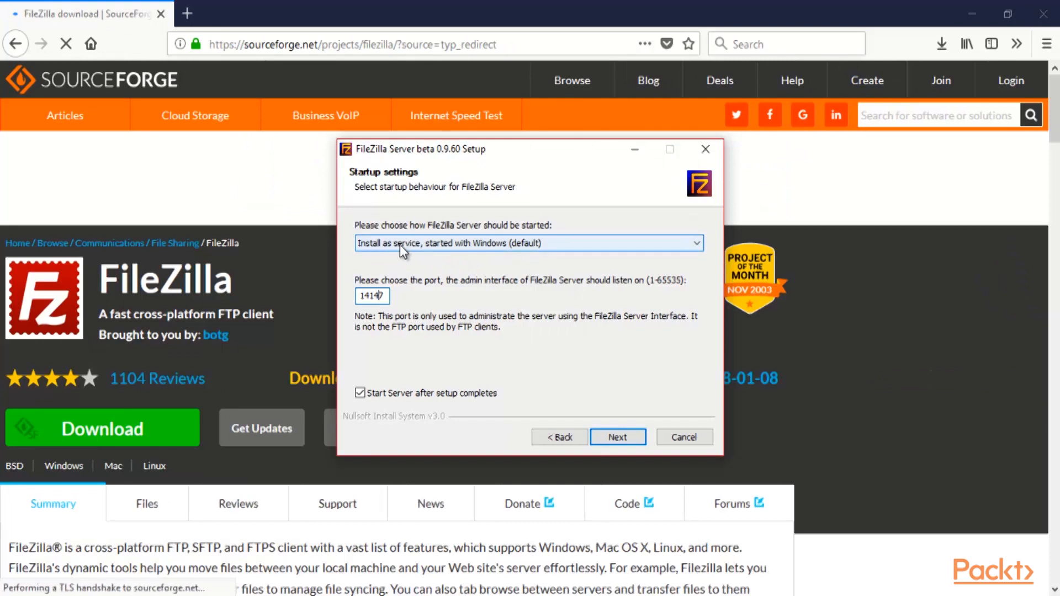
{"action": "left_click", "coordinate": [520, 248]}
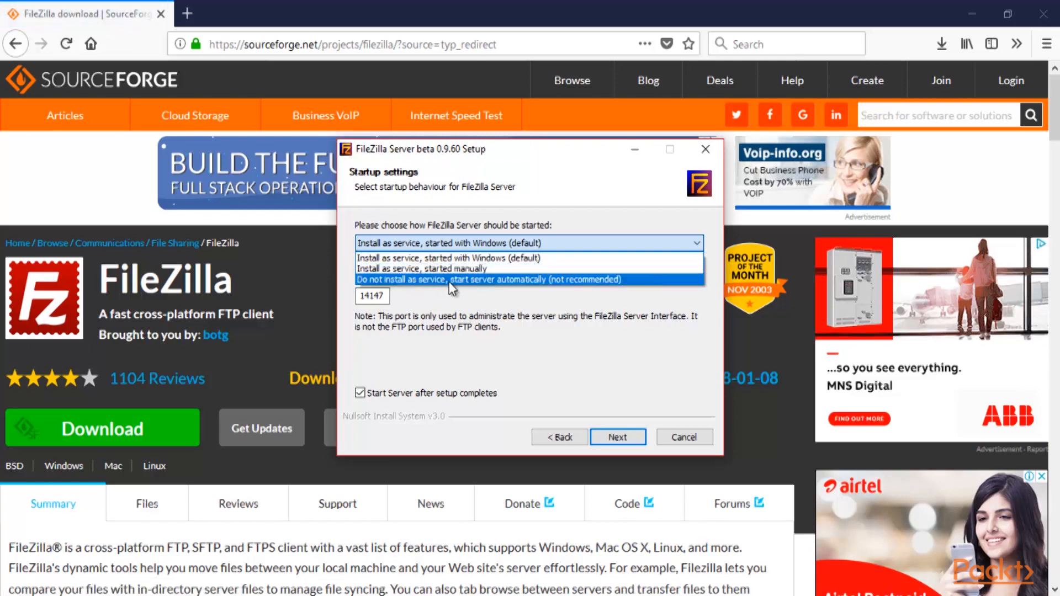
{"action": "left_click", "coordinate": [405, 258]}
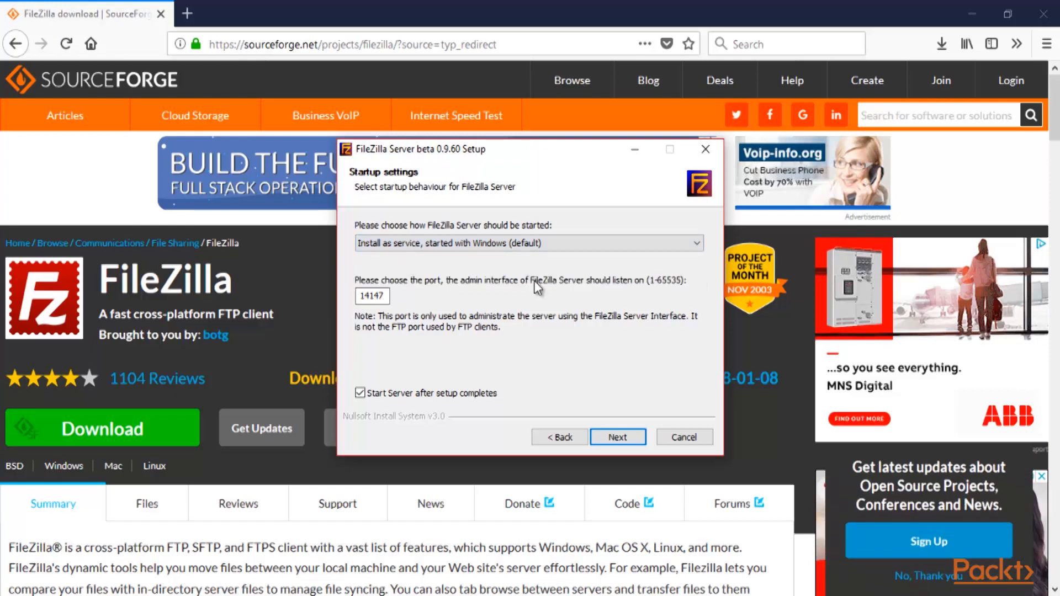
Run the installation with default interface options and close the finished installer
{"action": "left_click", "coordinate": [615, 438]}
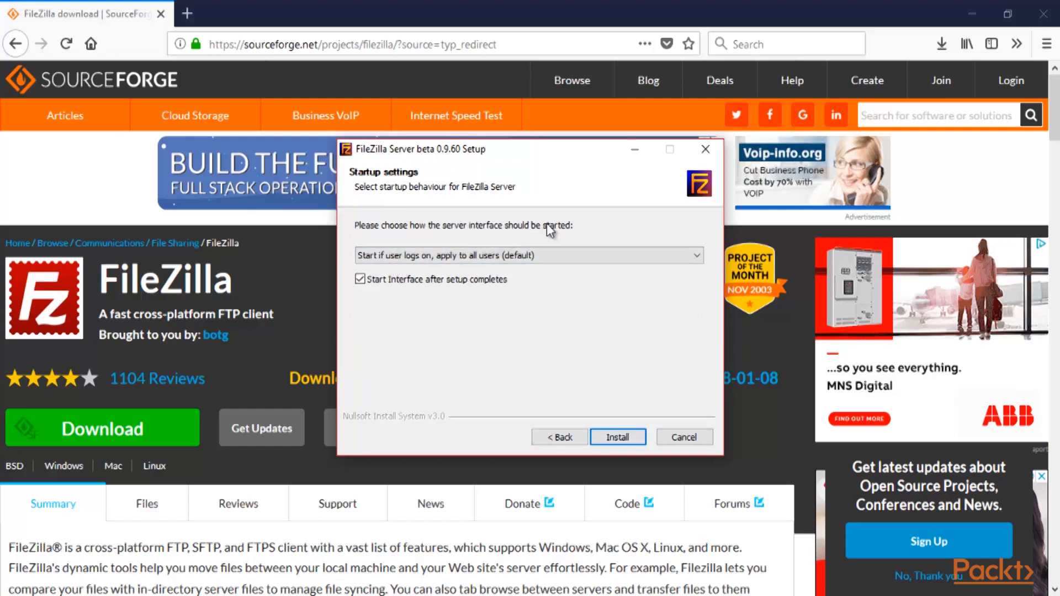
{"action": "left_click", "coordinate": [617, 437]}
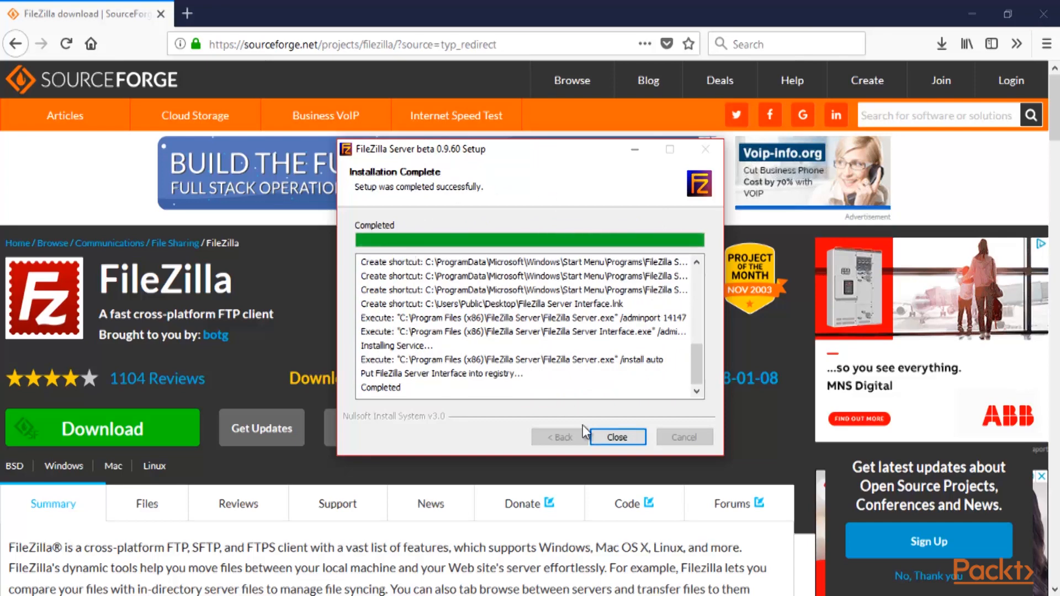
{"action": "left_click", "coordinate": [616, 437]}
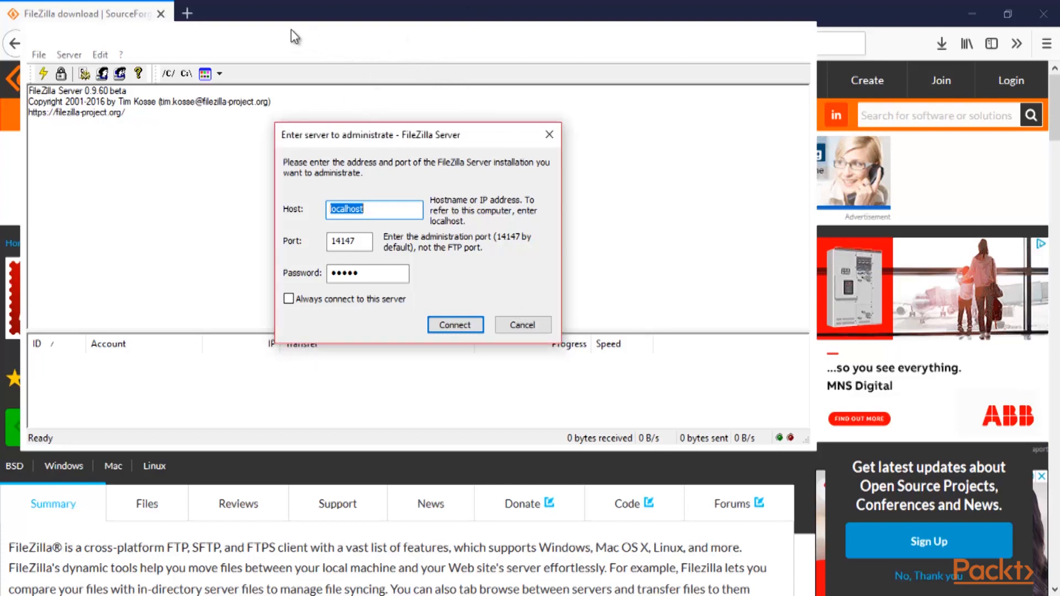
Connect to localhost on admin port 14147 and maximize the server window
{"action": "left_click", "coordinate": [456, 325]}
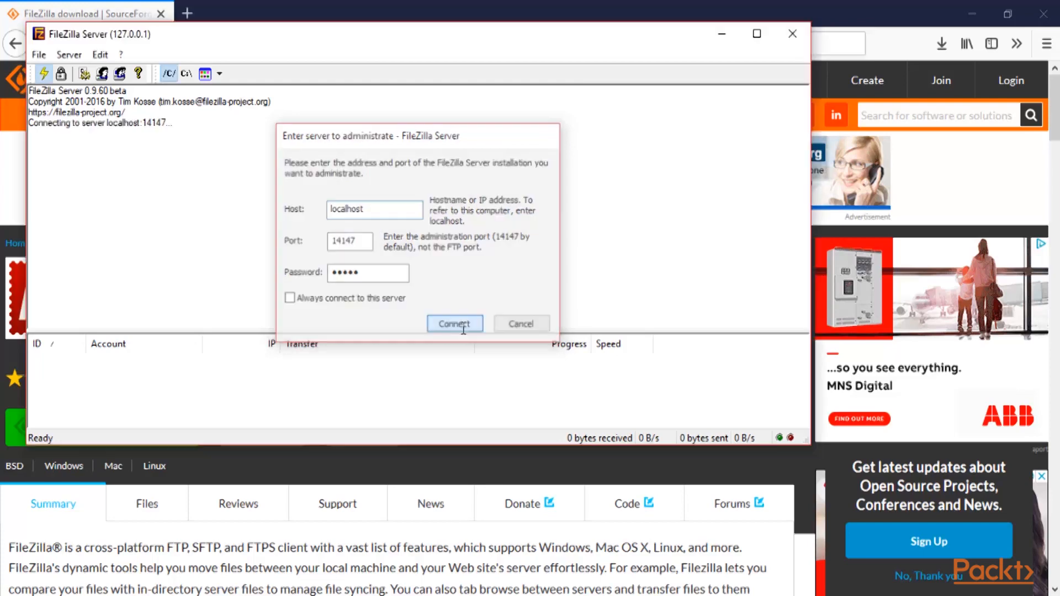
{"action": "left_click_drag", "start_coordinate": [380, 40], "coordinate": [398, 53]}
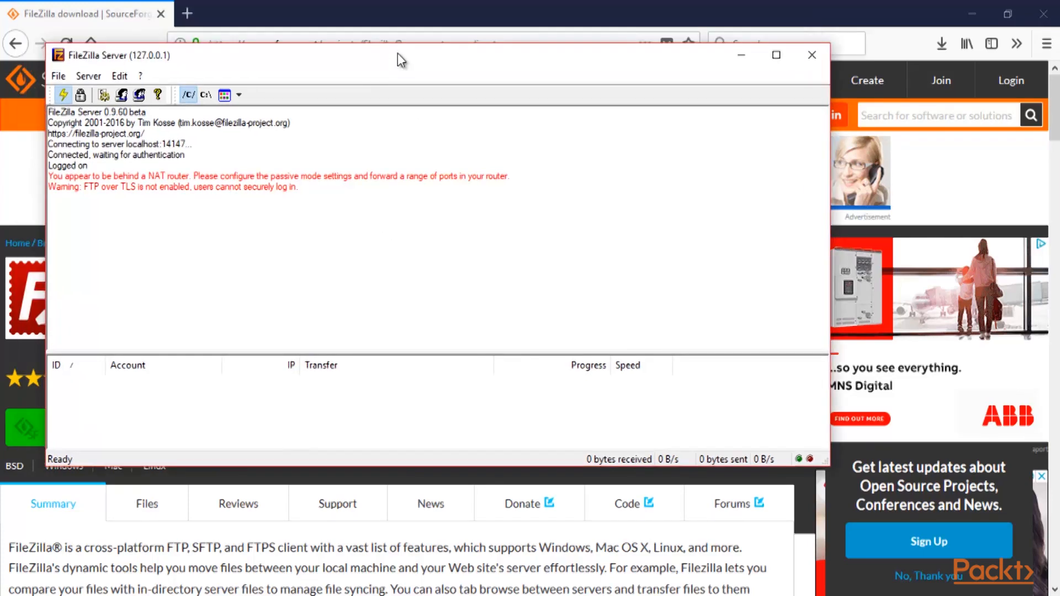
{"action": "double_click", "coordinate": [397, 53]}
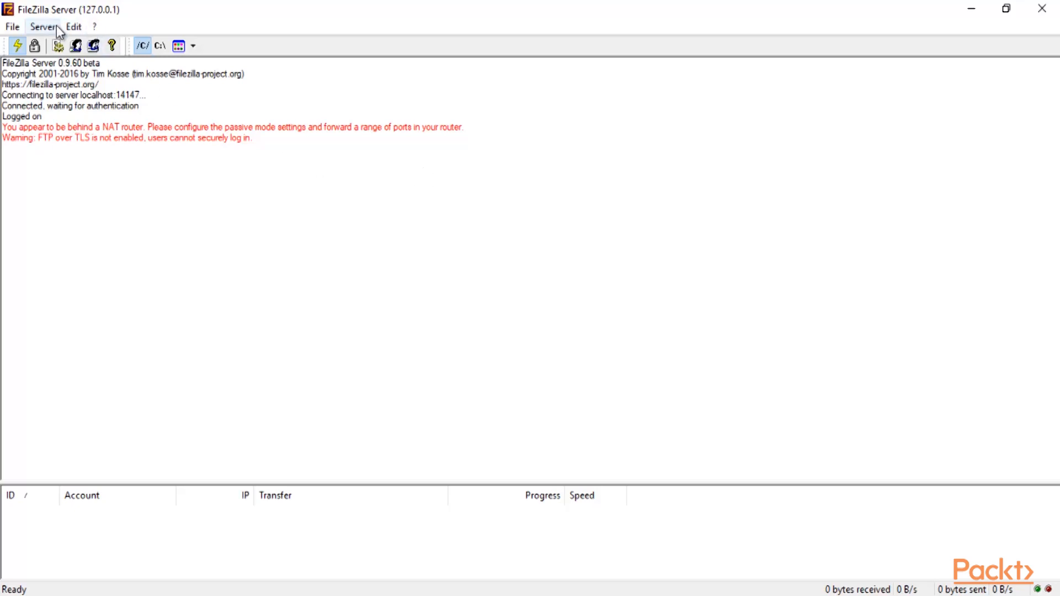
Add a new user account with the chosen user name in Edit > Users
{"action": "left_click", "coordinate": [74, 27]}
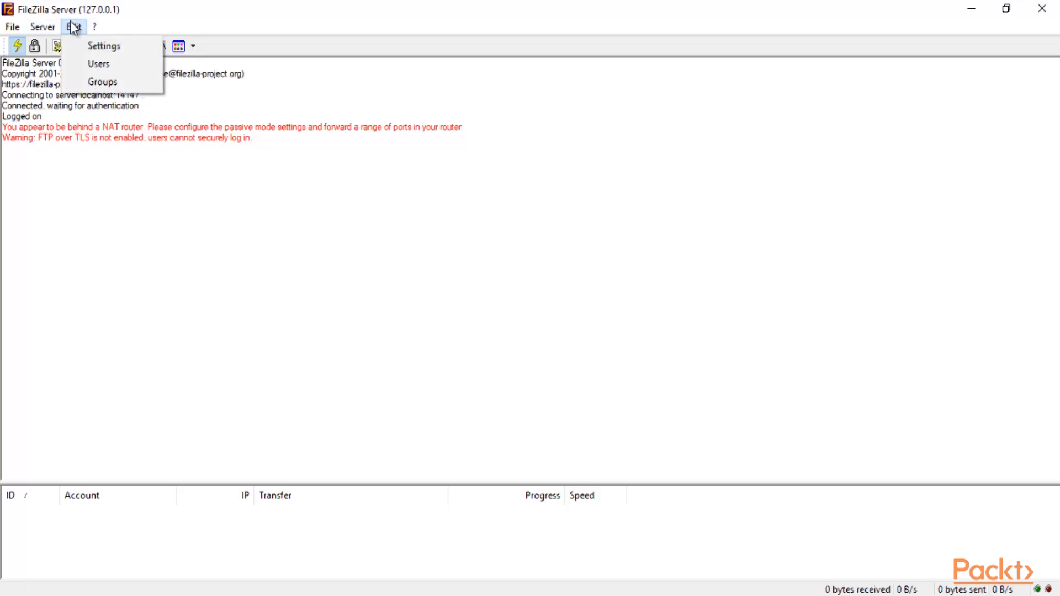
{"action": "left_click", "coordinate": [104, 65]}
{"action": "left_click_drag", "start_coordinate": [562, 135], "coordinate": [532, 78]}
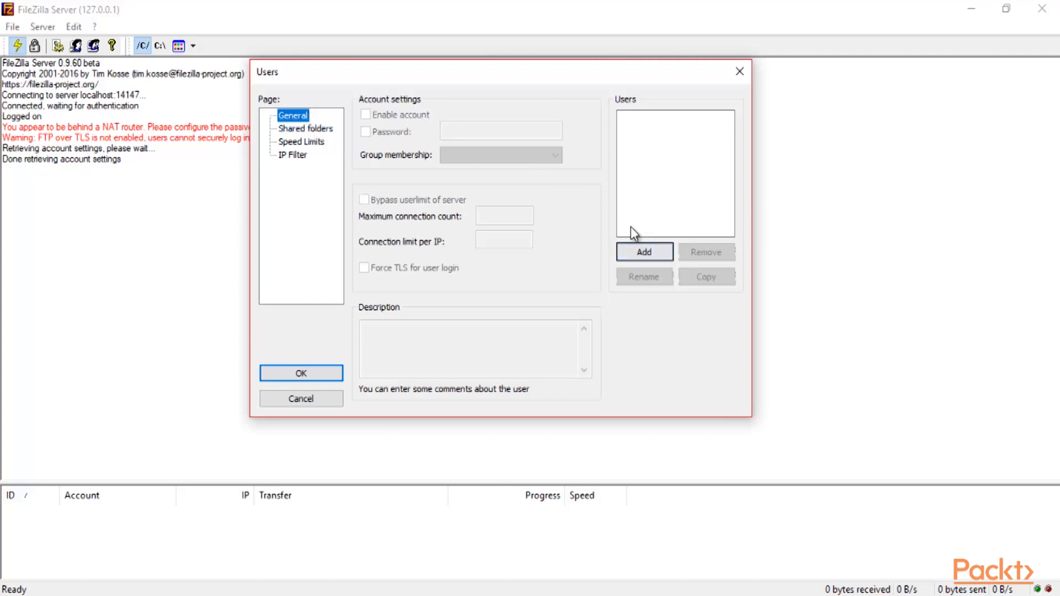
{"action": "left_click", "coordinate": [654, 251]}
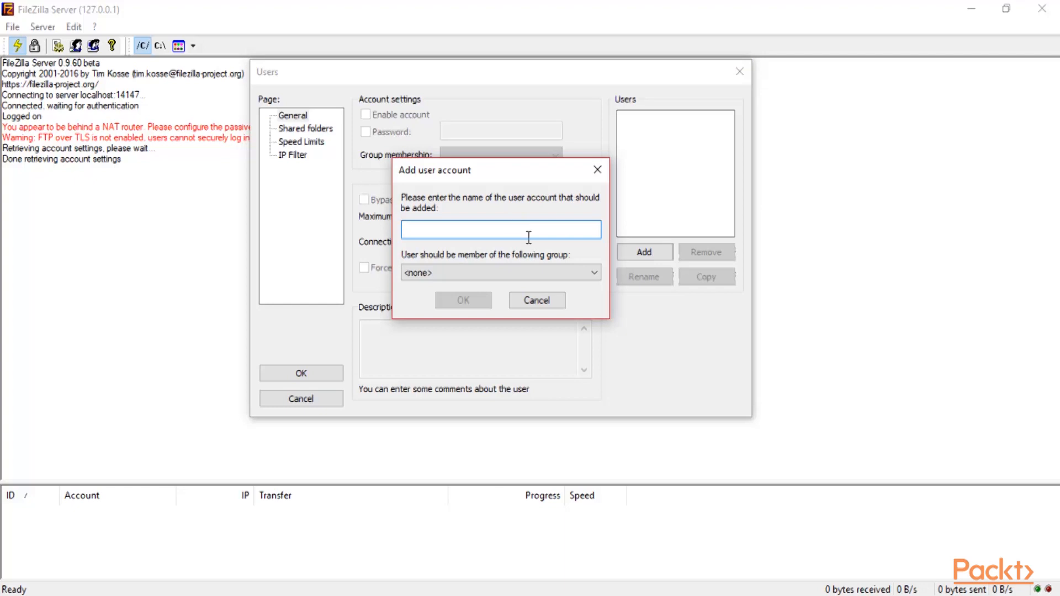
{"action": "type", "text": "sunil"}
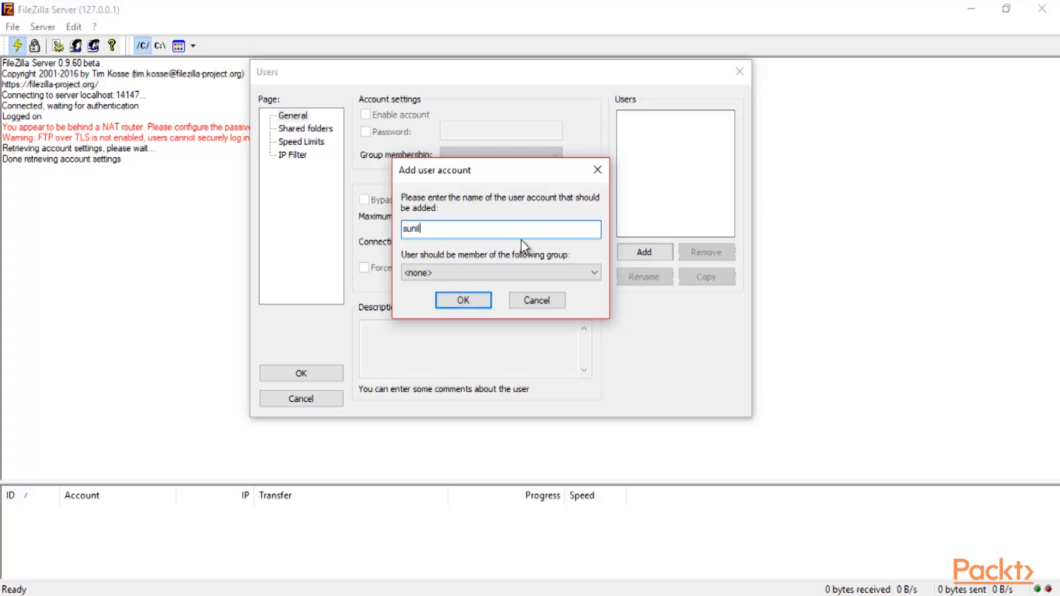
{"action": "left_click", "coordinate": [471, 306]}
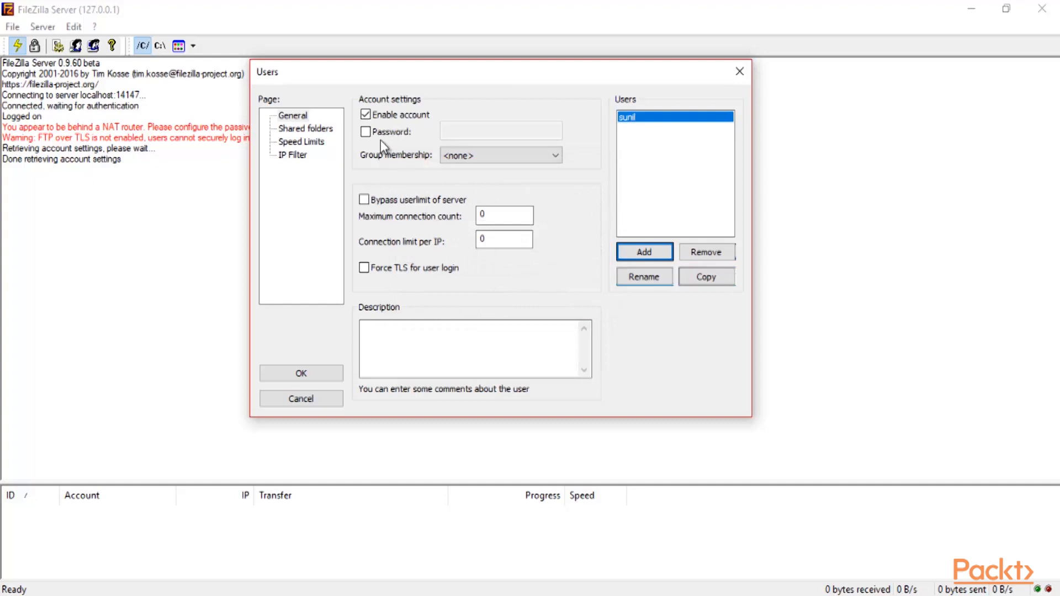
Enable Password for the account and type the account password
{"action": "left_click", "coordinate": [365, 132]}
{"action": "left_click", "coordinate": [461, 133]}
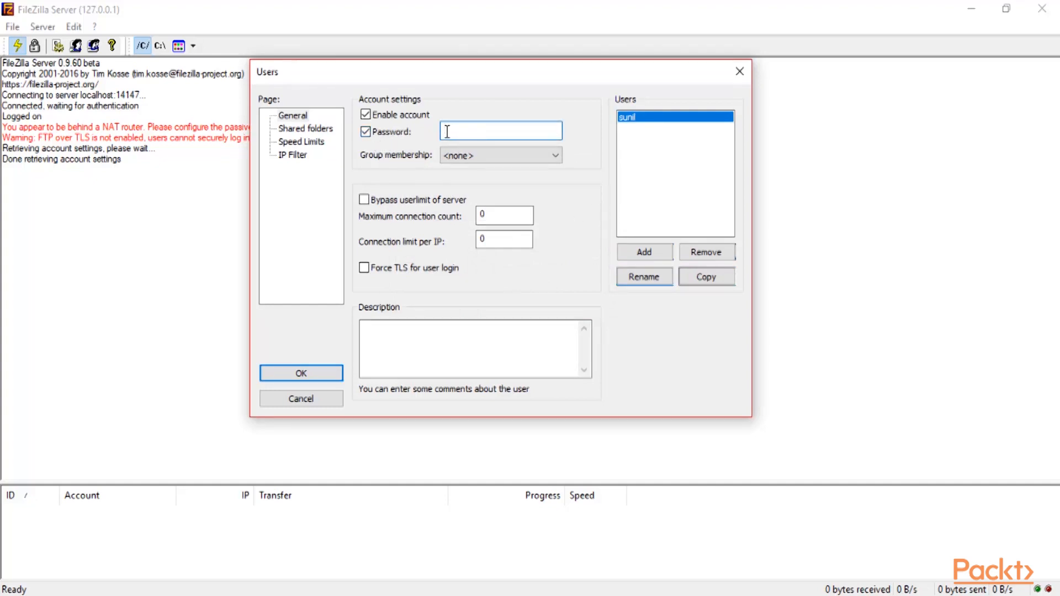
Share C:\Users\user\Desktop\Packt_Section 5 with the user and apply the settings
{"action": "left_click", "coordinate": [304, 132]}
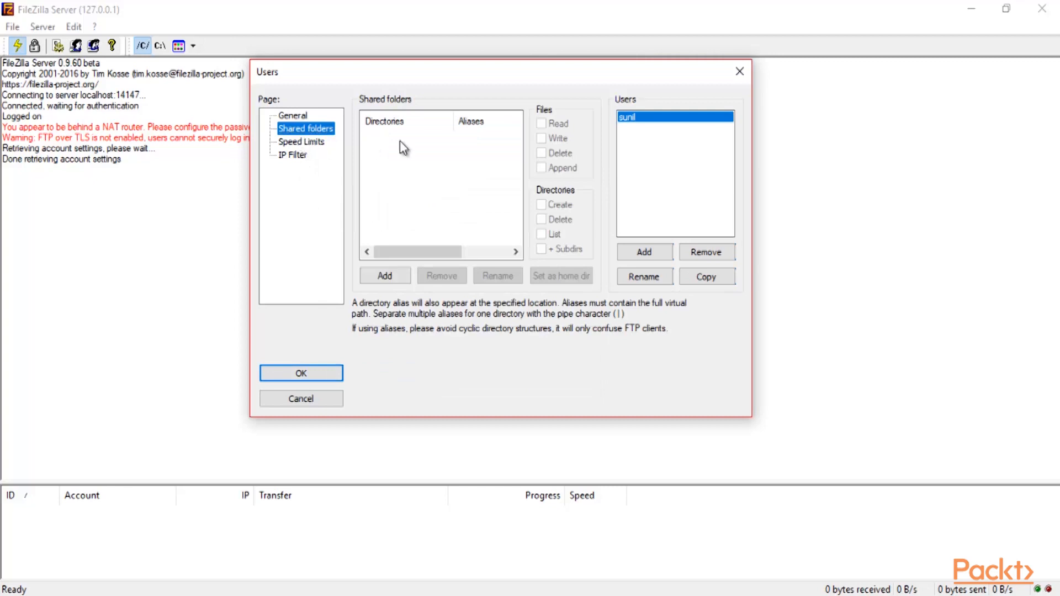
{"action": "left_click", "coordinate": [385, 275]}
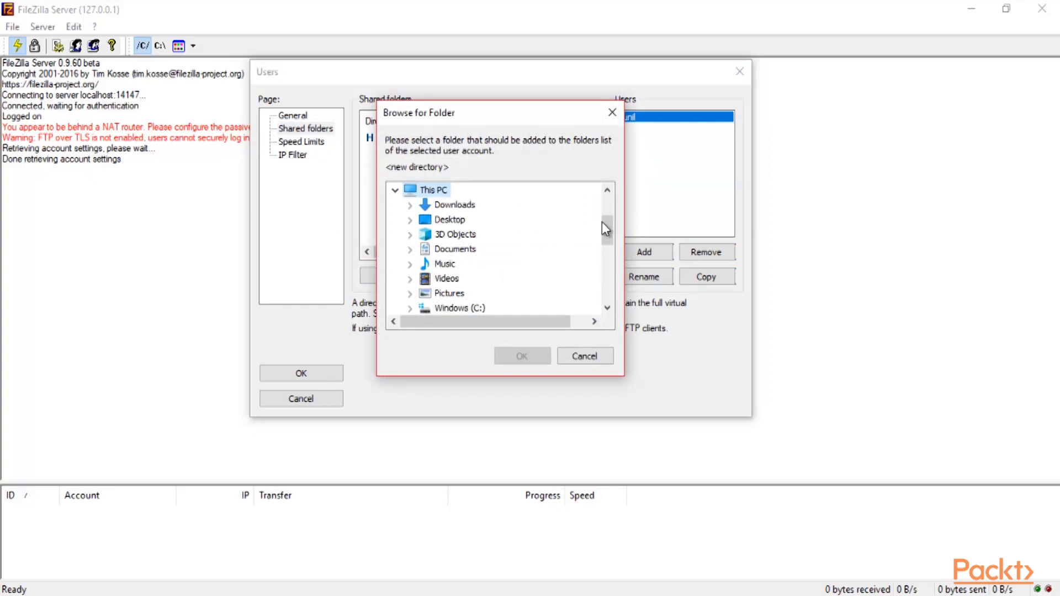
{"action": "left_click_drag", "start_coordinate": [603, 223], "coordinate": [604, 227]}
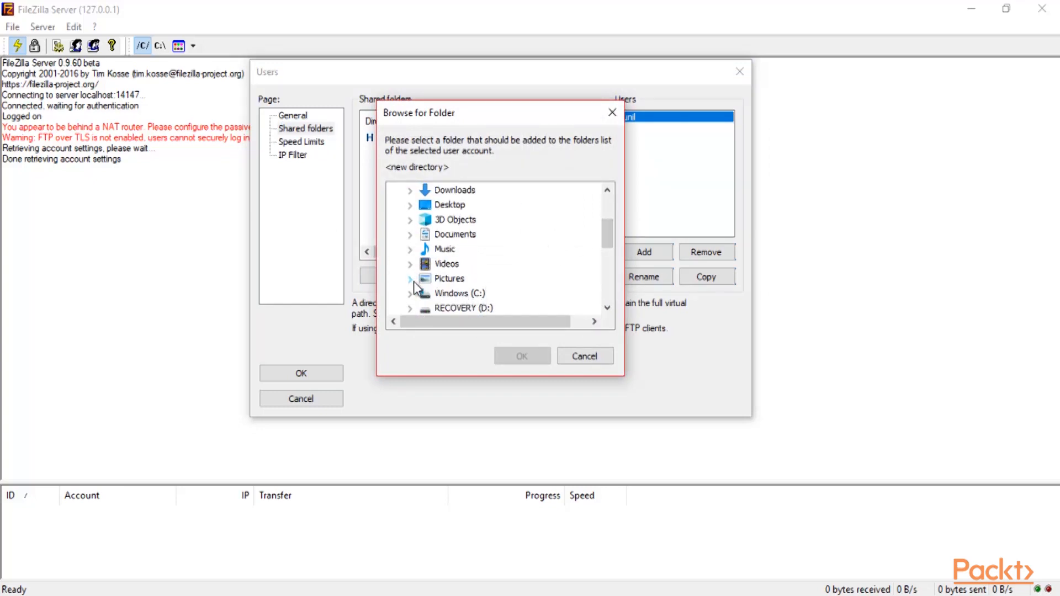
{"action": "left_click", "coordinate": [410, 205]}
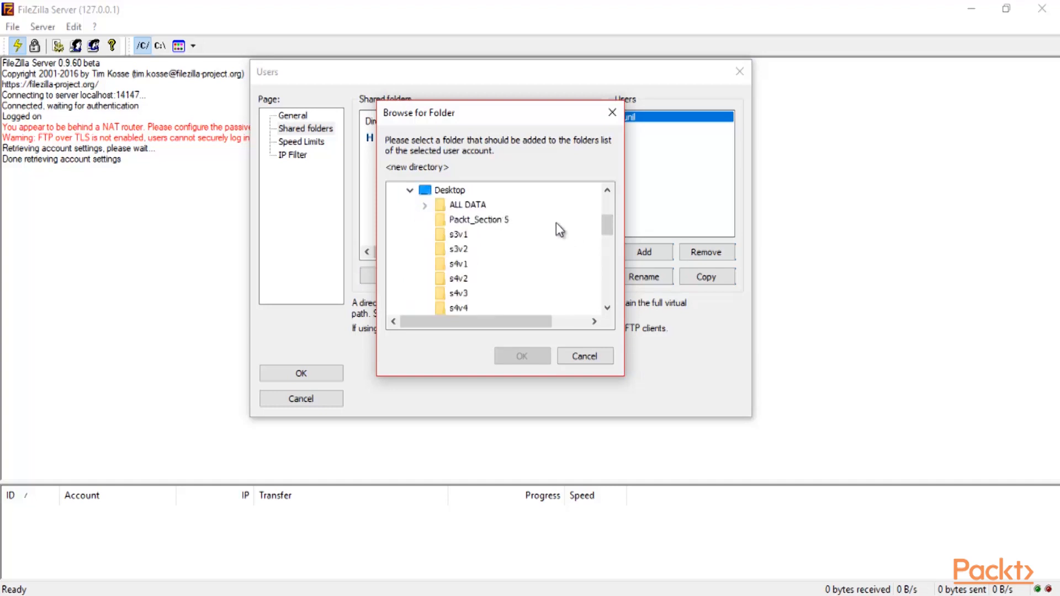
{"action": "left_click", "coordinate": [468, 224]}
{"action": "left_click", "coordinate": [522, 357]}
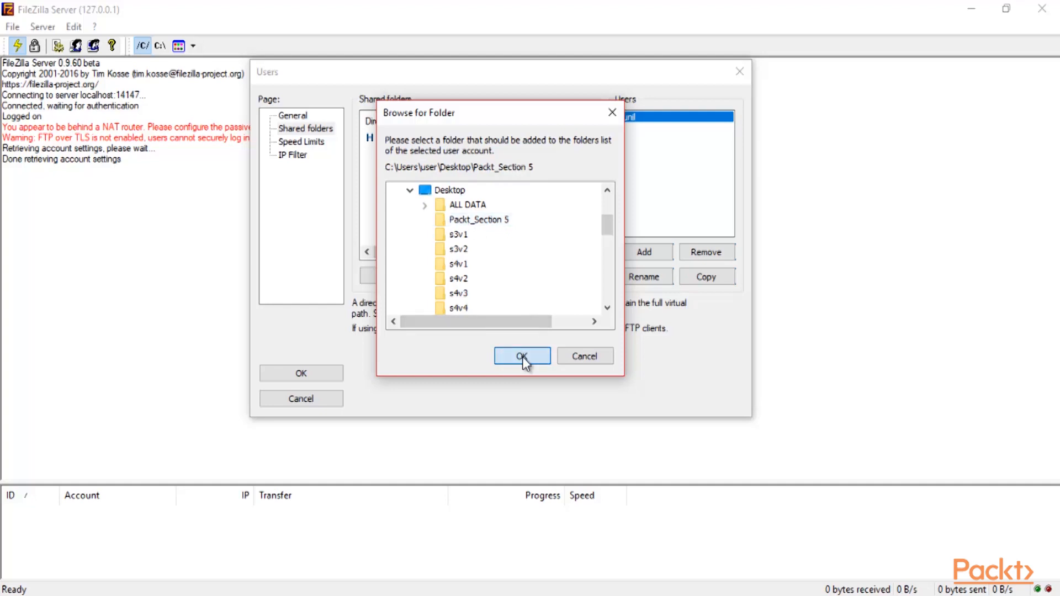
{"action": "left_click", "coordinate": [291, 369]}
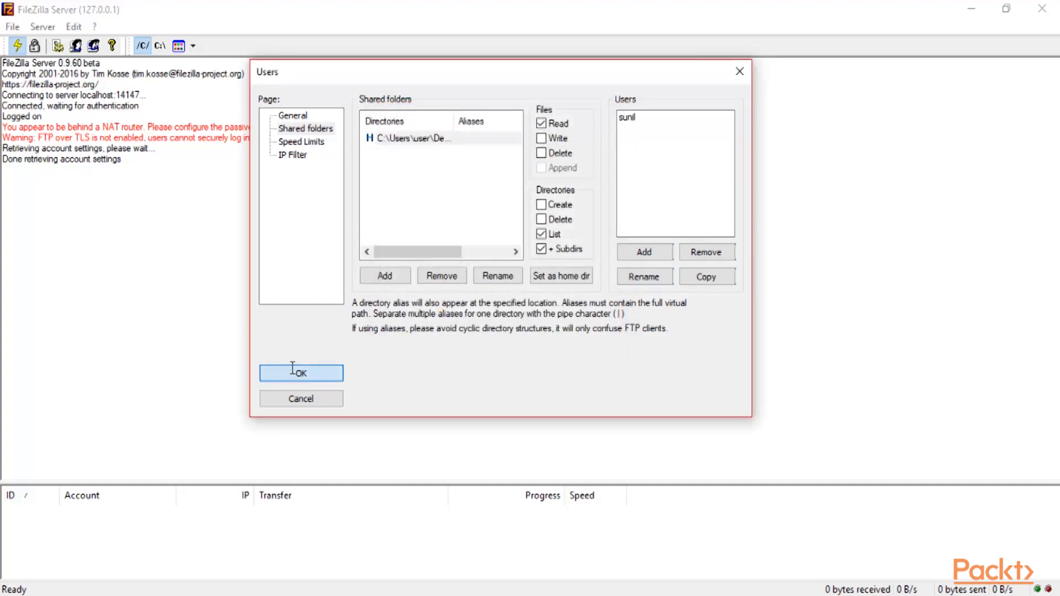
Close the admin window, reopen FileZilla Server Interface via Start search 'filezil', and connect
{"action": "left_click", "coordinate": [1041, 10]}
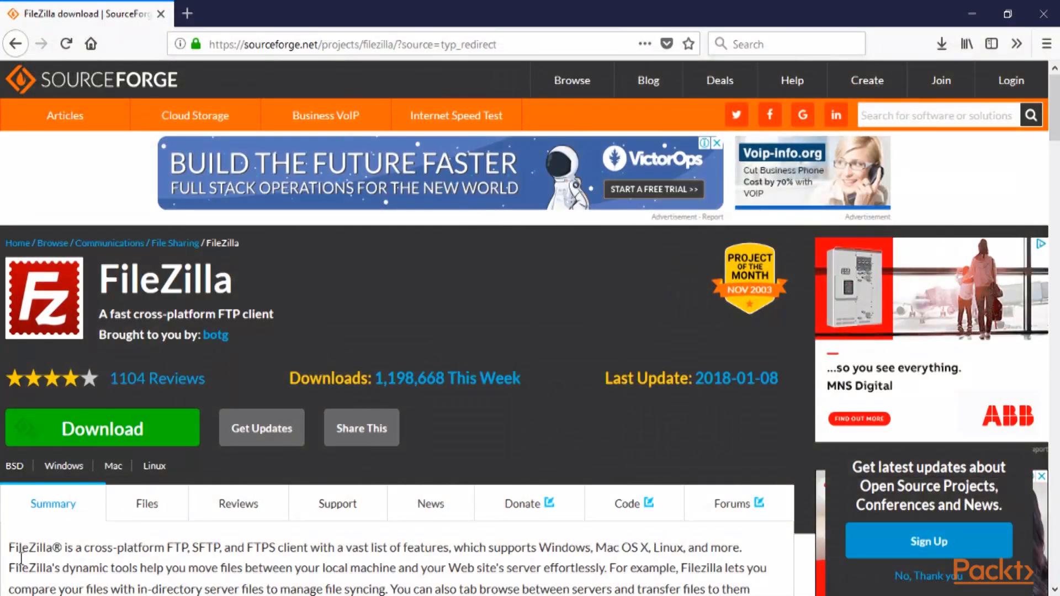
{"action": "key", "text": "super"}
{"action": "type", "text": "fil"}
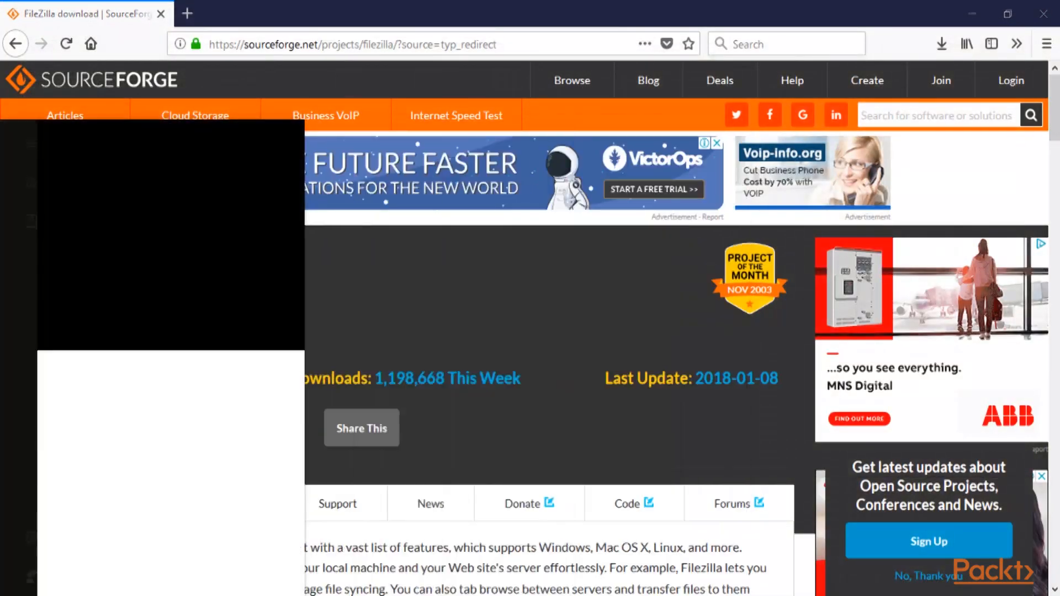
{"action": "type", "text": "ezil"}
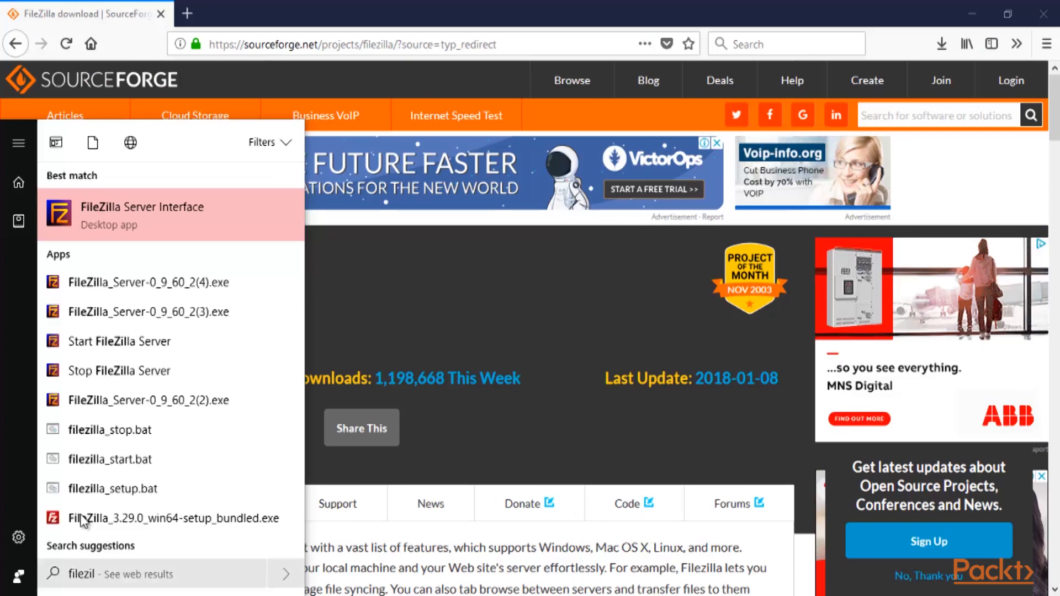
{"action": "left_click", "coordinate": [147, 204]}
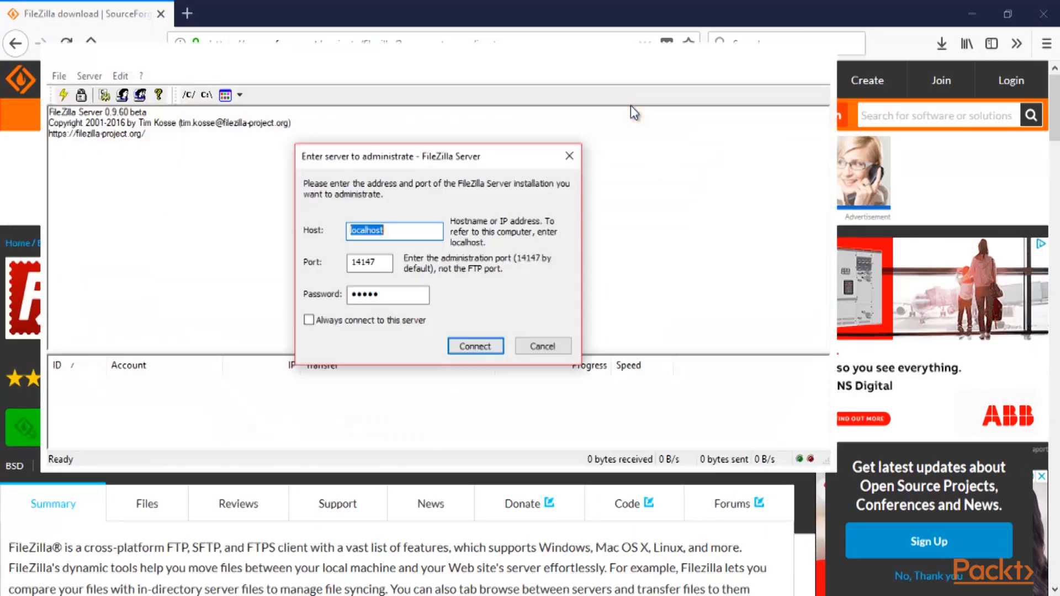
{"action": "left_click", "coordinate": [475, 347]}
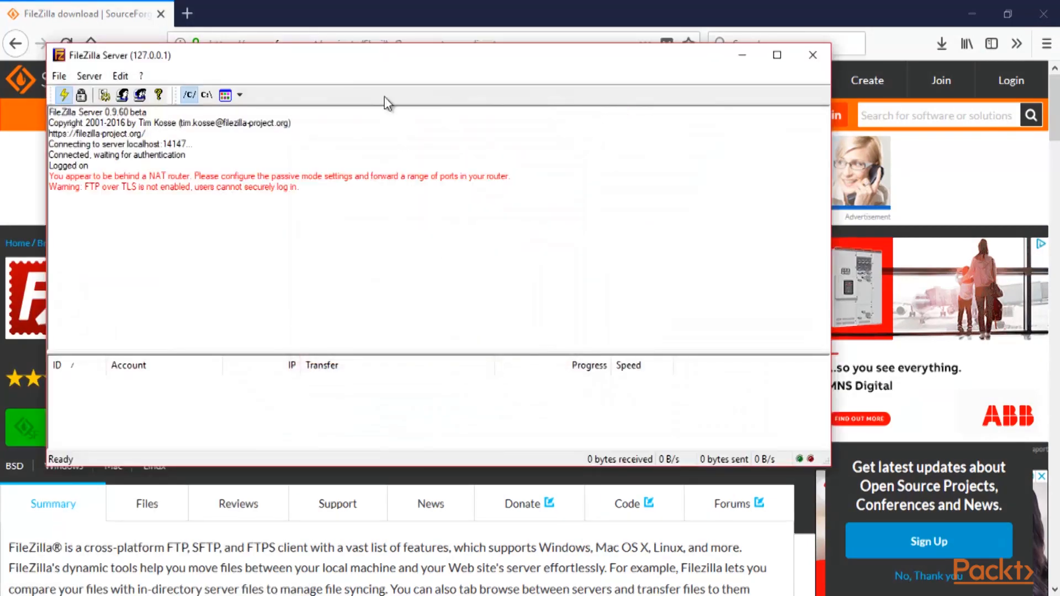
{"action": "left_click_drag", "start_coordinate": [381, 67], "coordinate": [423, 78]}
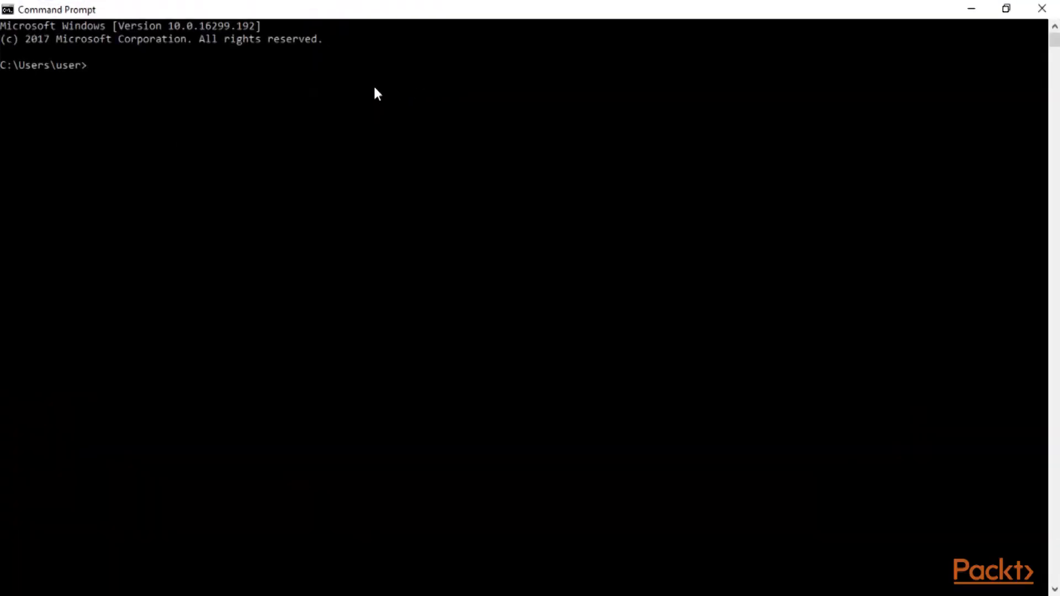
Run ipconfig in Command Prompt and select the Wi-Fi IPv4 address 172.20.10.2
{"action": "type", "text": "ipconfig"}
{"action": "key", "text": "Return"}
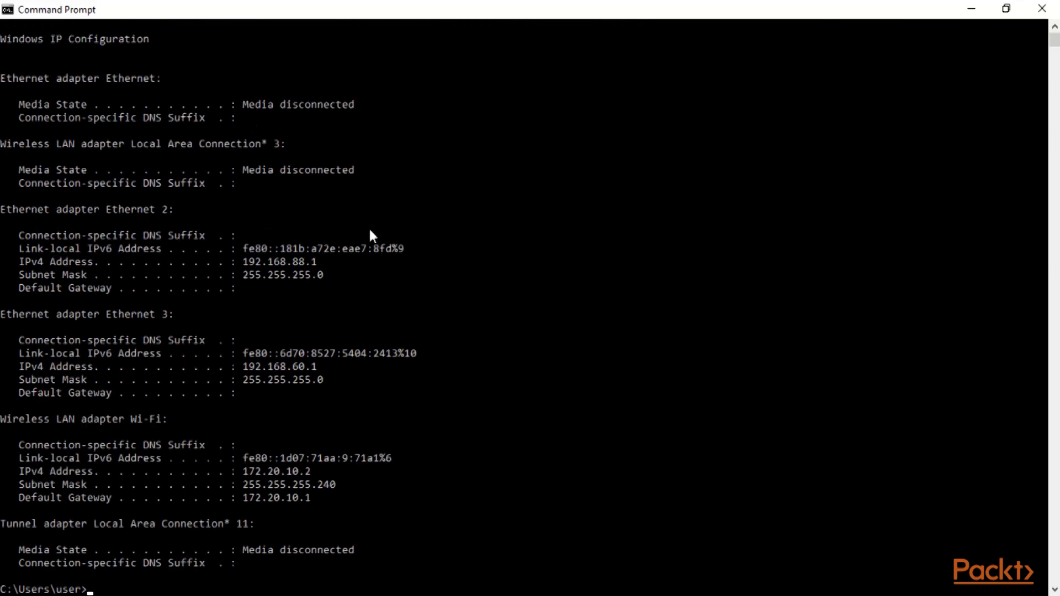
{"action": "scroll", "coordinate": [409, 205], "scroll_direction": "up", "scroll_amount": 2}
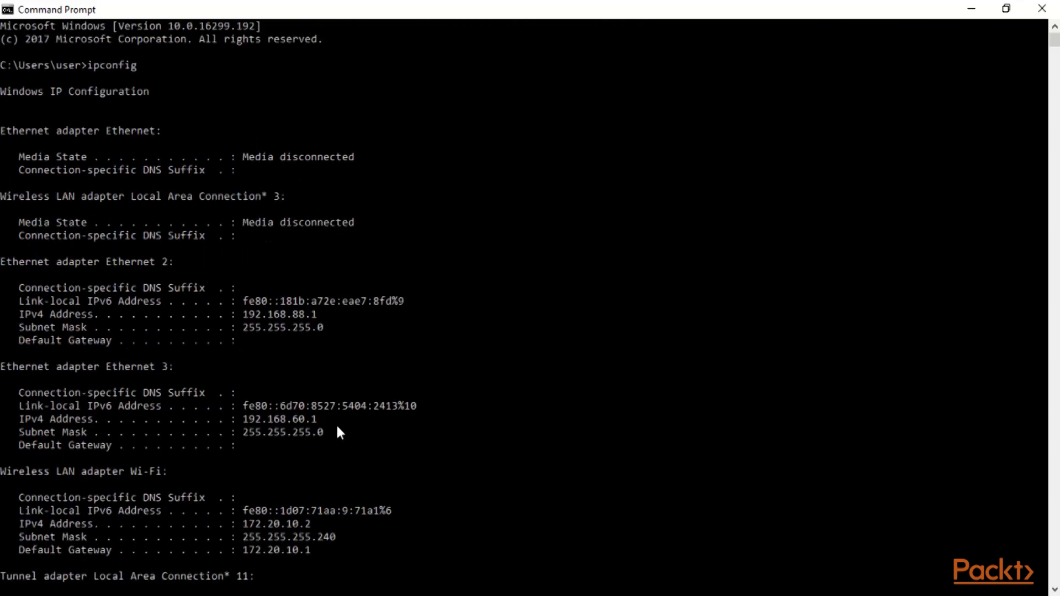
{"action": "scroll", "coordinate": [386, 407], "scroll_direction": "down", "scroll_amount": 4}
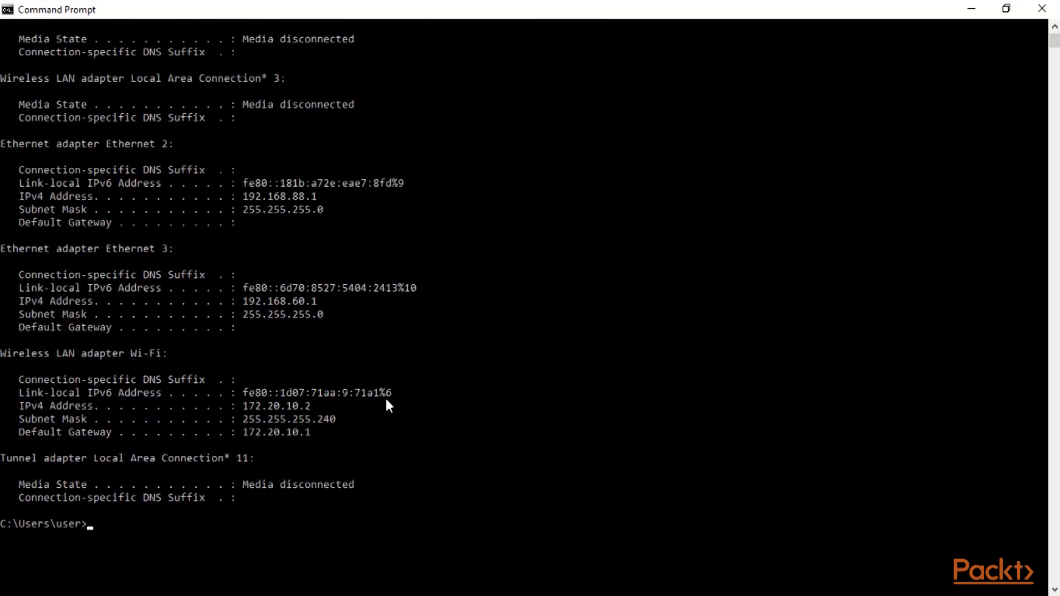
{"action": "left_click_drag", "start_coordinate": [335, 367], "coordinate": [224, 368]}
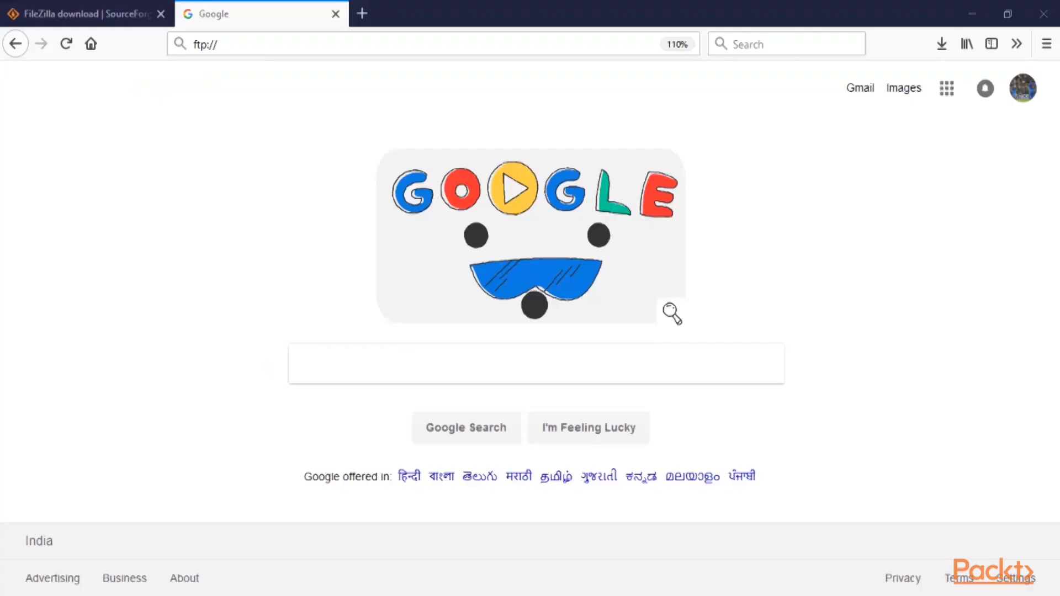
Open the FTP address ftp://172.20.10.2 in Firefox
{"action": "left_click", "coordinate": [376, 45]}
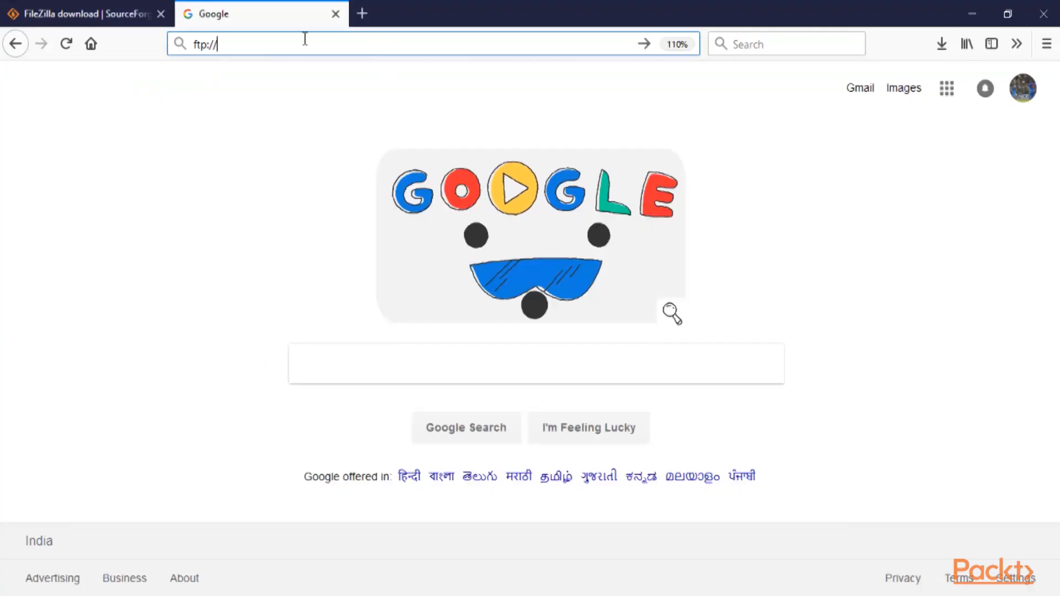
{"action": "type", "text": "172.20.10.2/"}
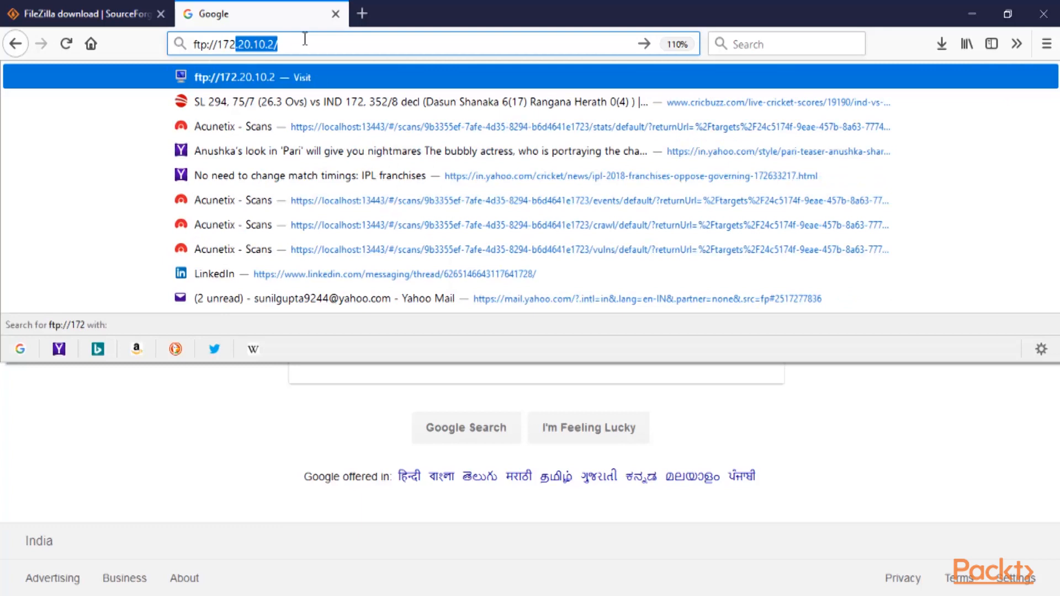
{"action": "key", "text": "Return"}
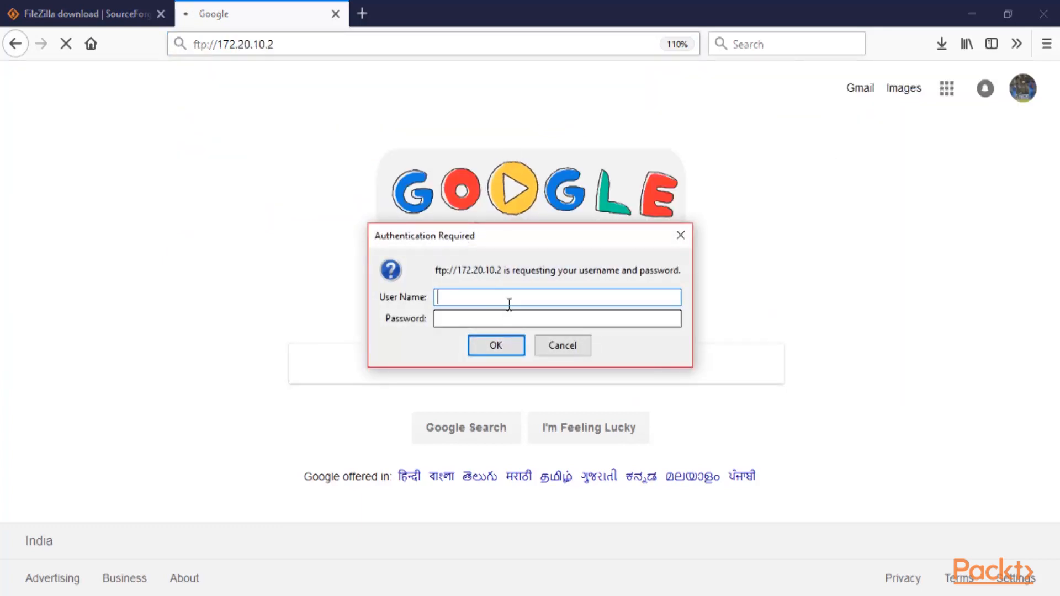
Log in with the FTP user's name and password and save the login in the browser
{"action": "type", "text": "Sunil"}
{"action": "key", "text": "Tab"}
{"action": "type", "text": "•••••"}
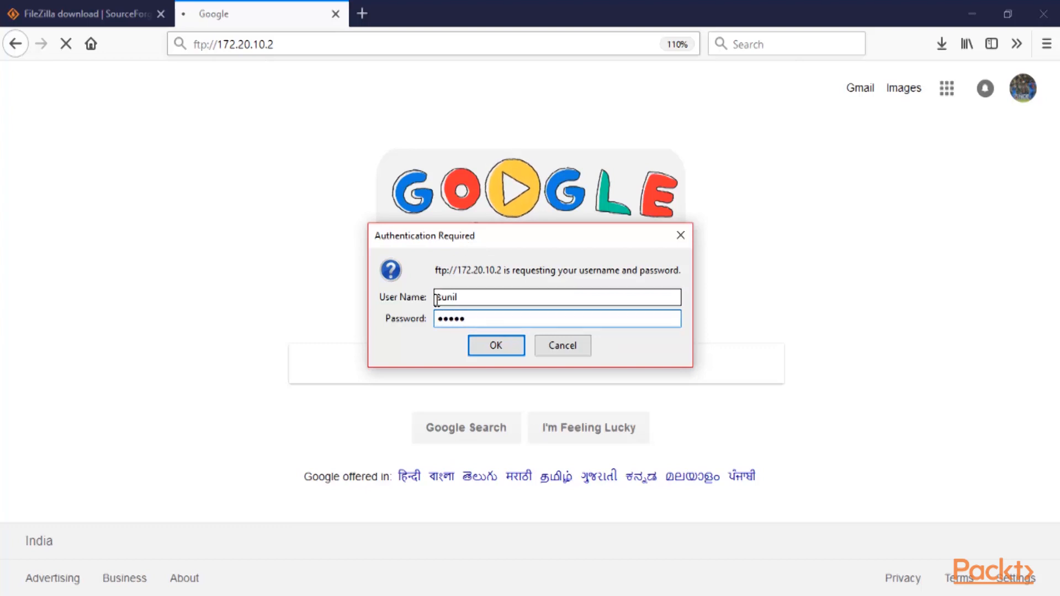
{"action": "left_click", "coordinate": [511, 349]}
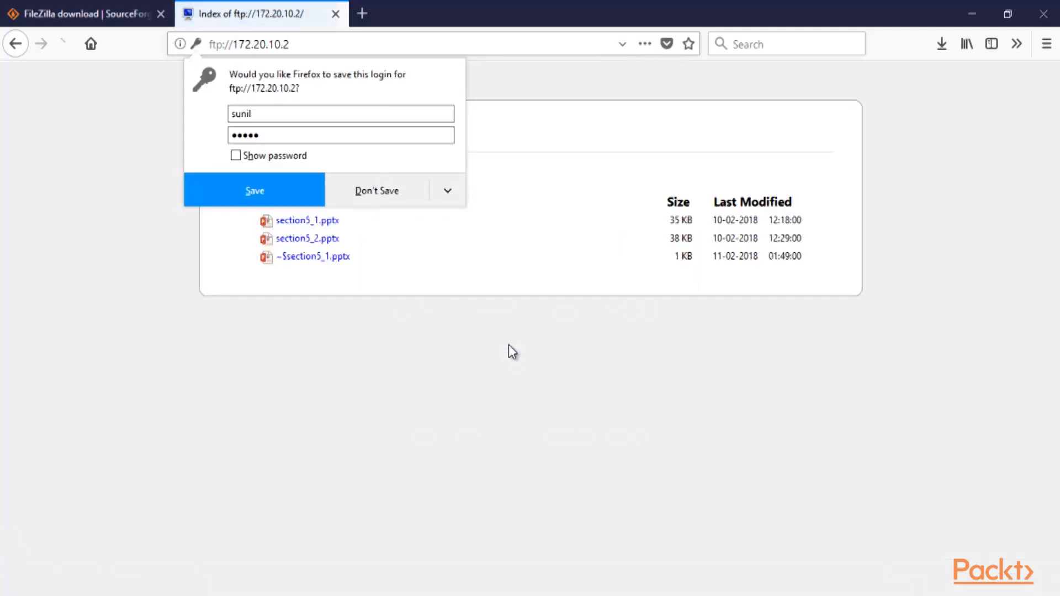
{"action": "left_click", "coordinate": [268, 197]}
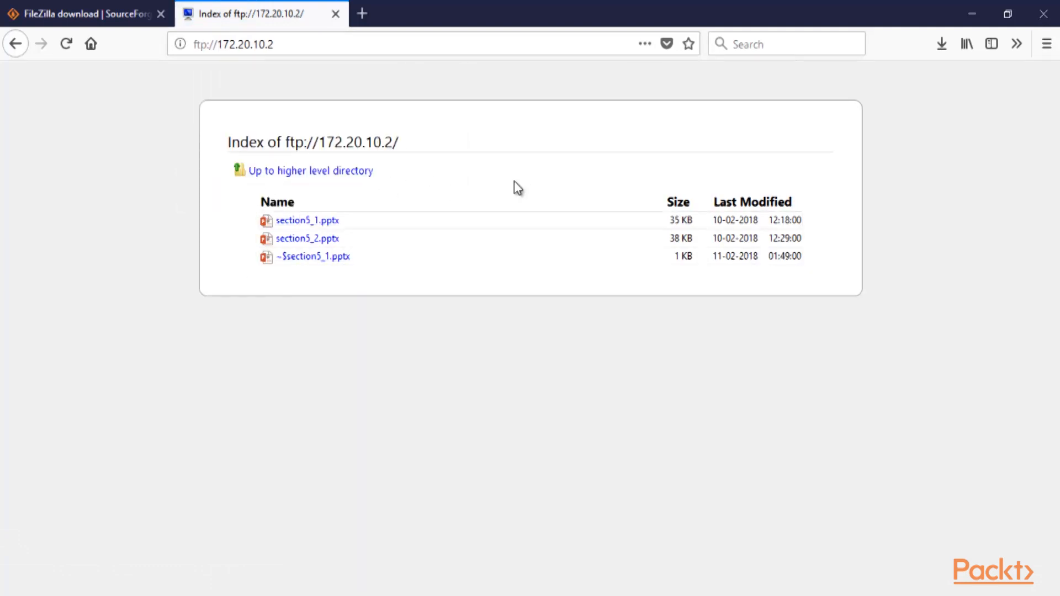
{"action": "left_click", "coordinate": [537, 1]}
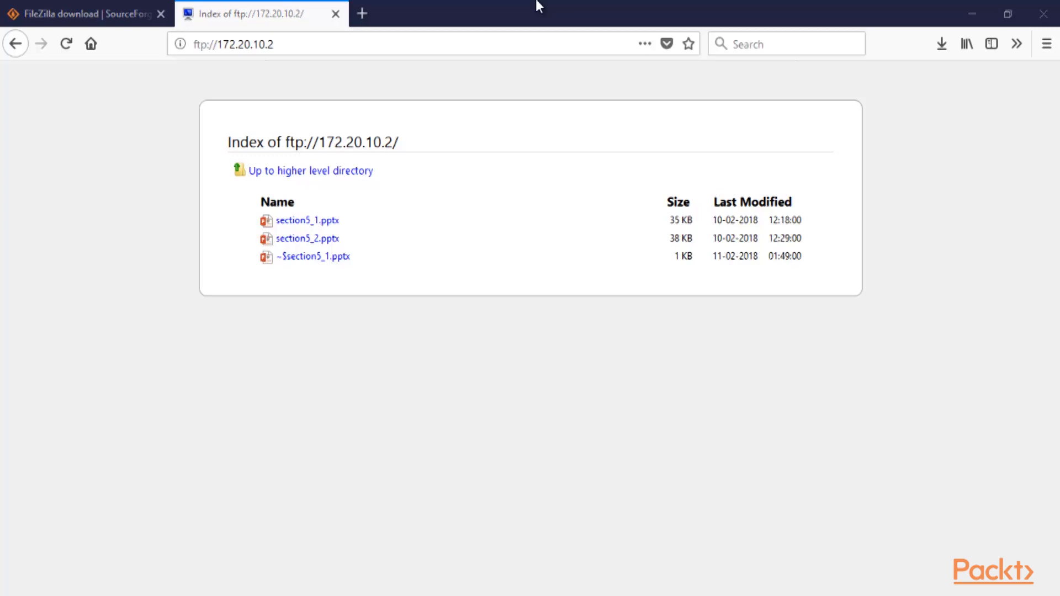
{"action": "left_click", "coordinate": [537, 1]}
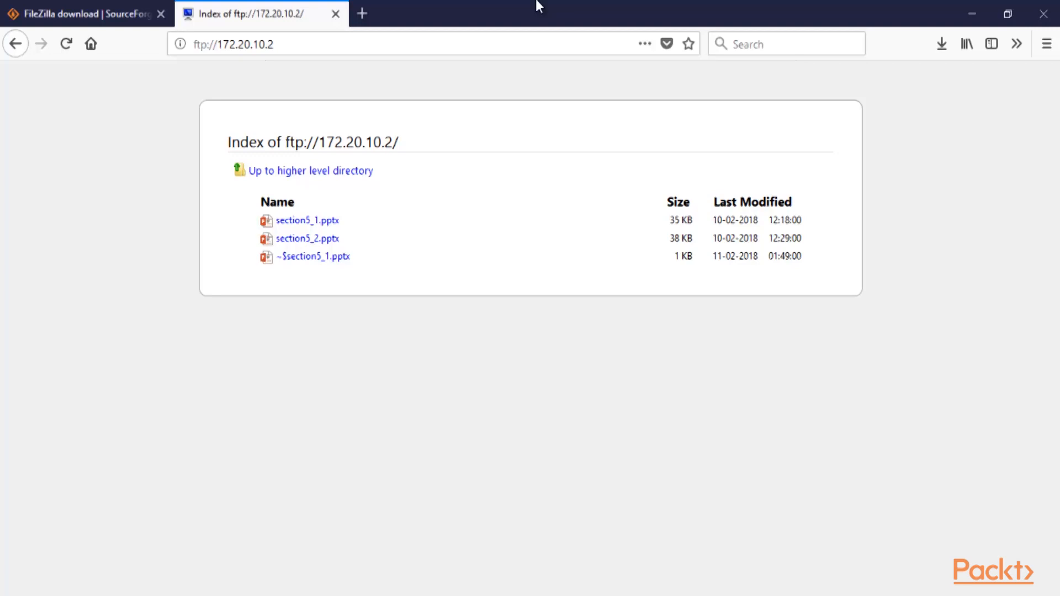